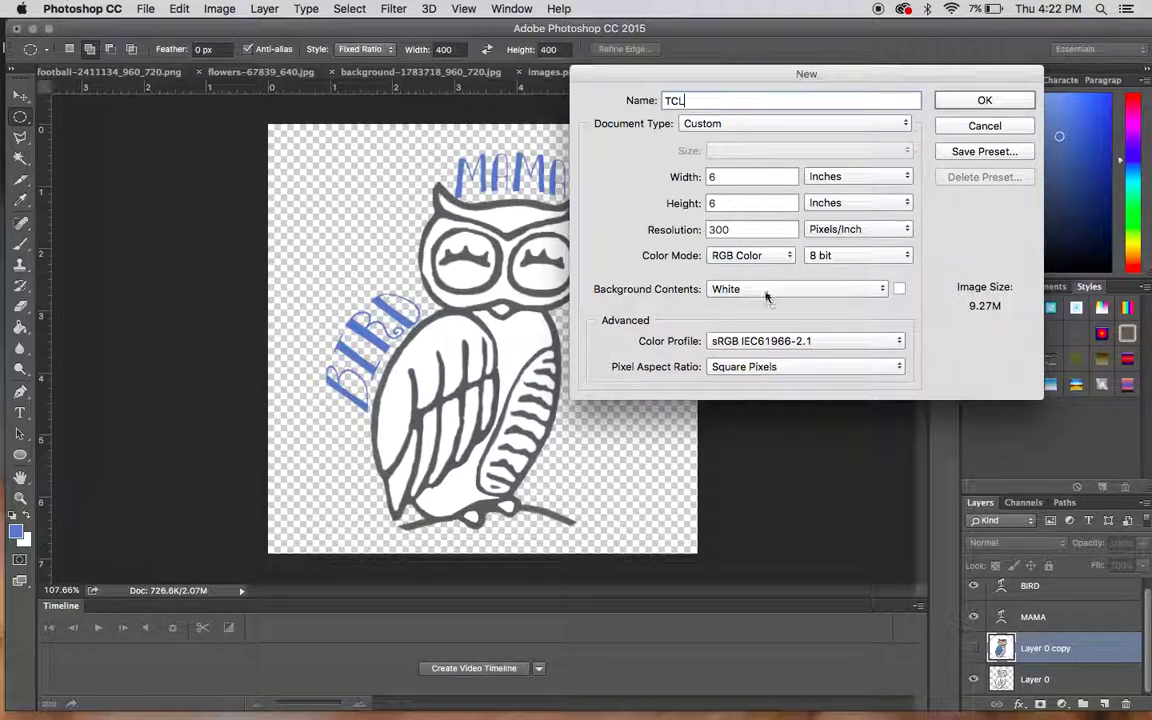
- Create the 6 × 6 inch, 300 pixels/inch document TCL with transparent background contents
click(735, 289)
click(745, 317)
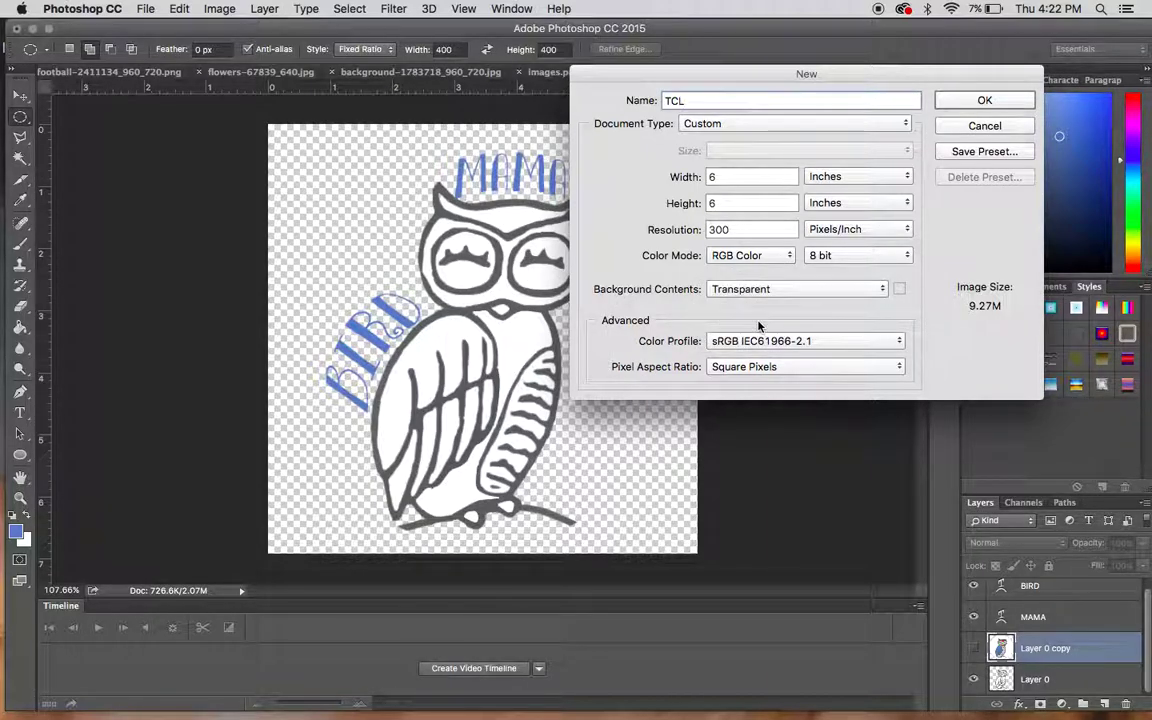
click(985, 102)
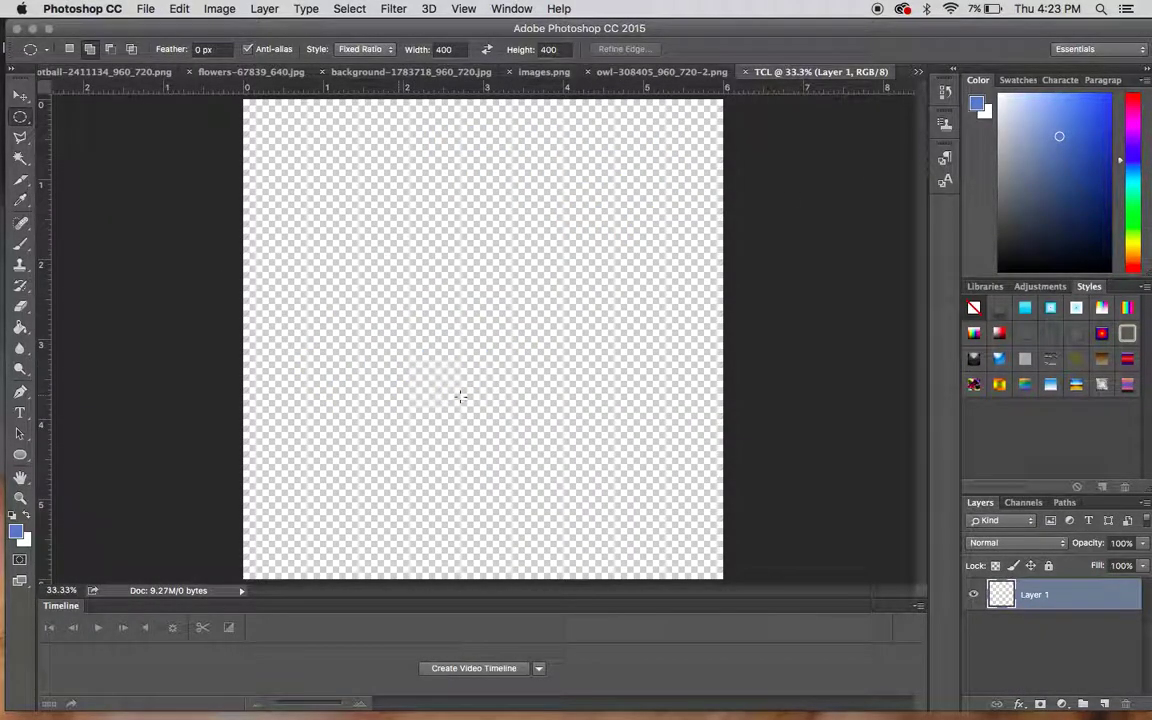
- Add a text layer reading tCl in the upper-left part of the canvas, retyping the initials with only the middle one capitalized
click(18, 416)
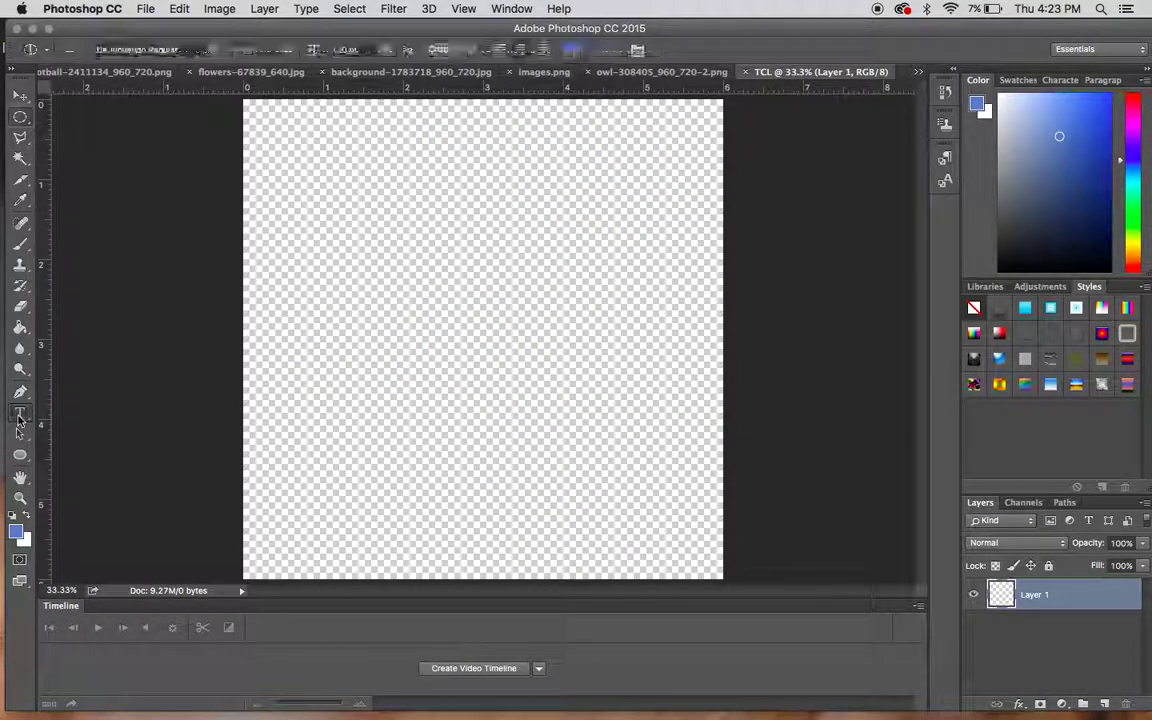
click(335, 293)
text(TCL)
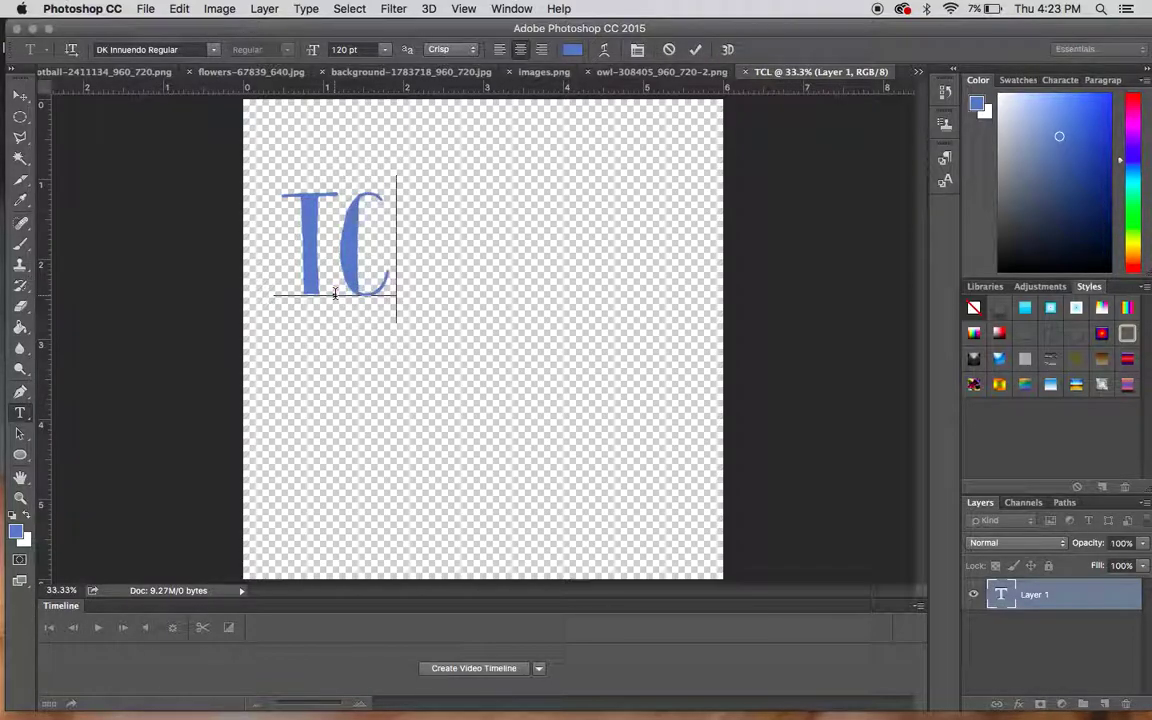
key(BackSpace)
key(BackSpace)
key(BackSpace)
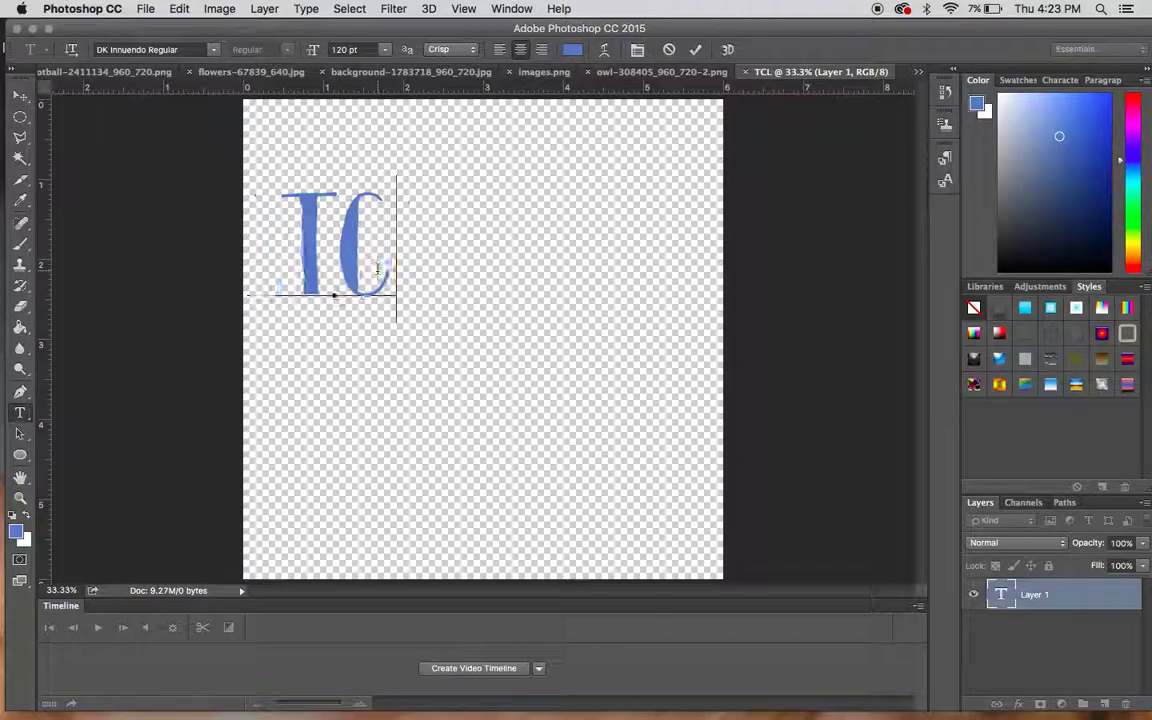
text(I)
text(C)
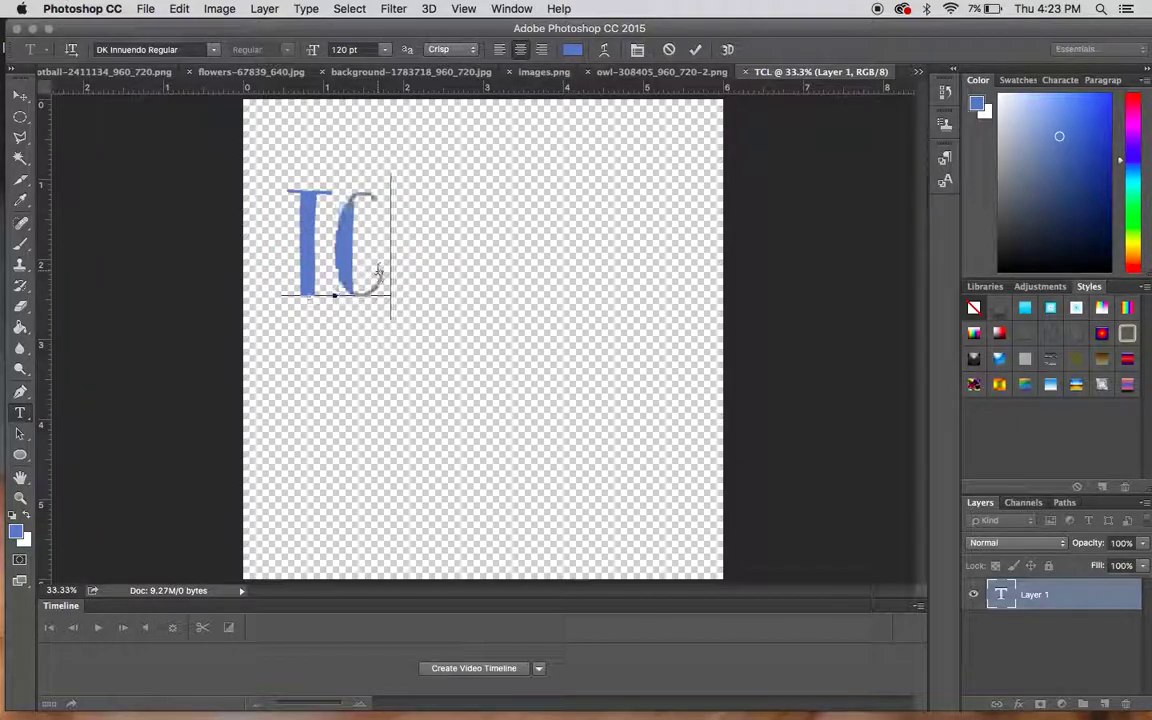
text(L)
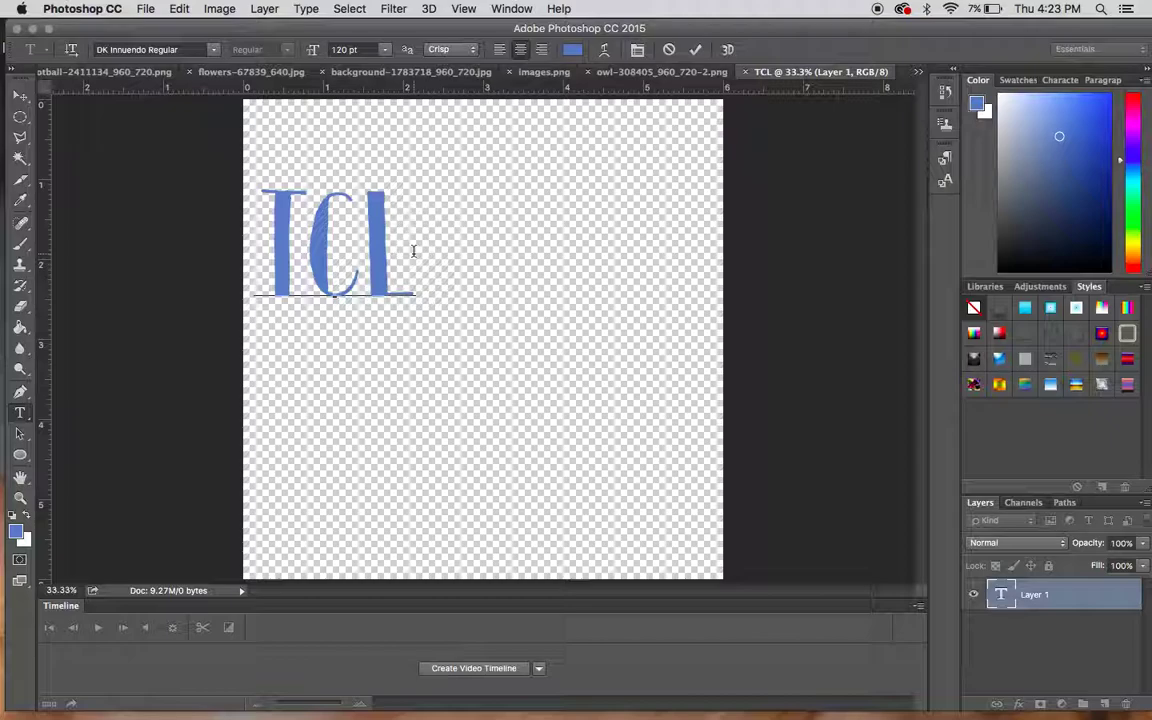
- Select all three initials and change their text color to black
drag(413, 251, 176, 230)
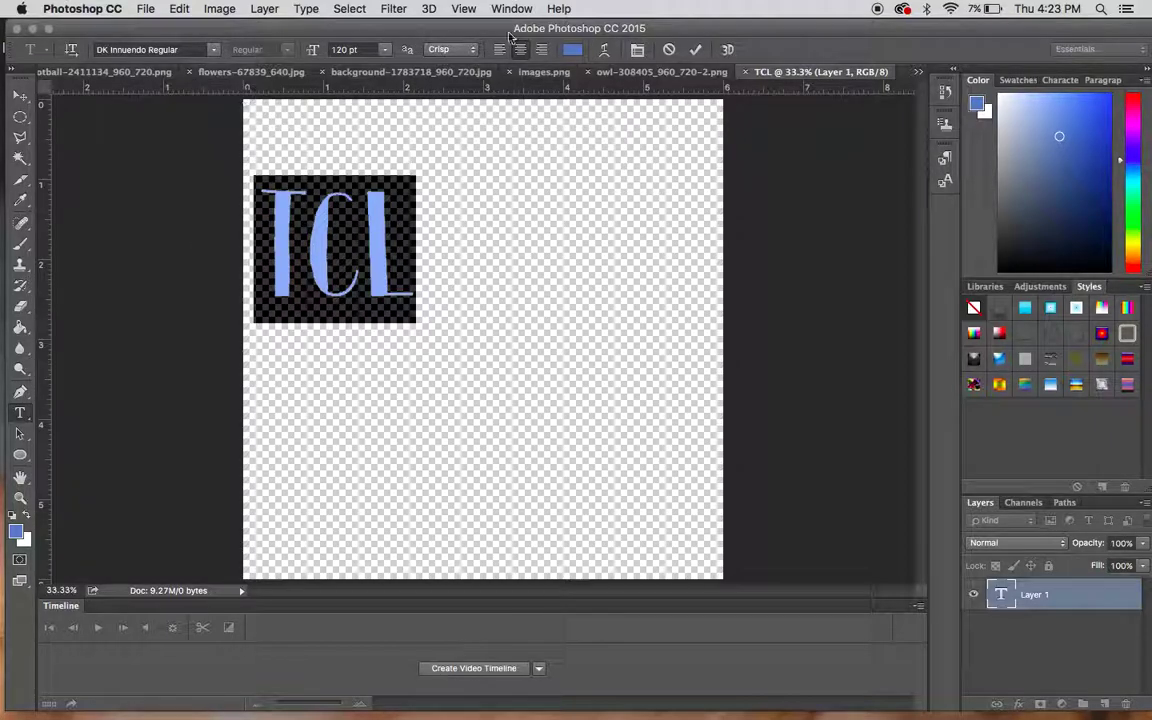
click(572, 50)
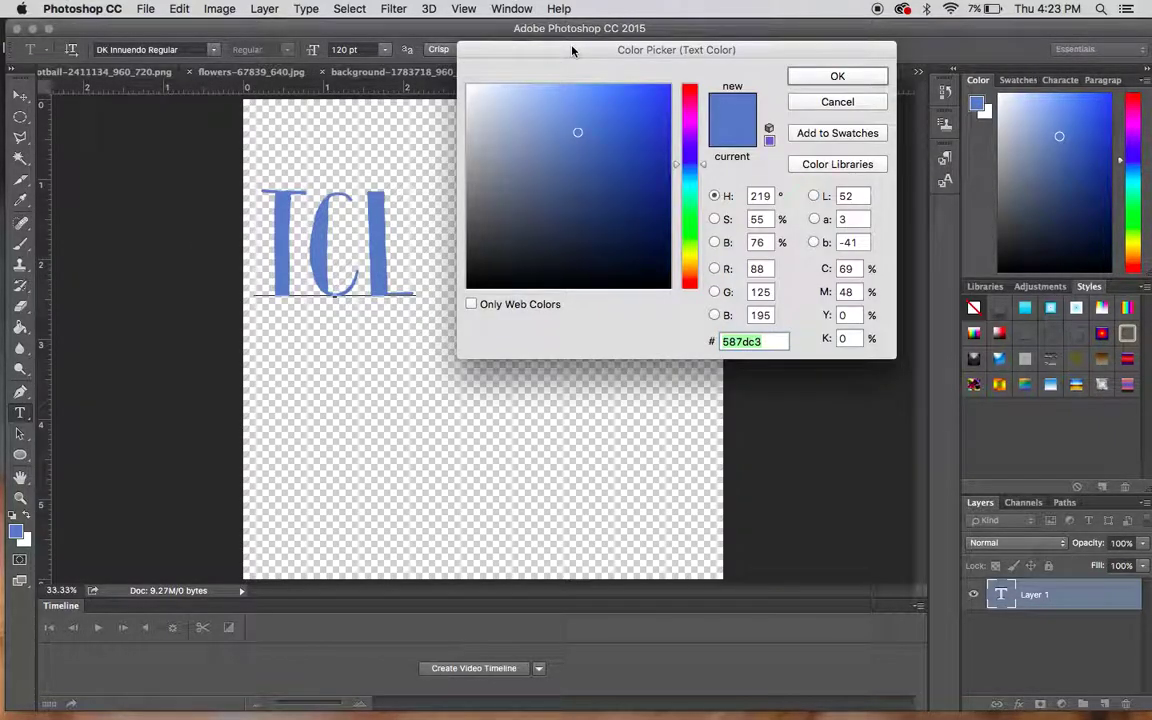
text(f)
key(BackSpace)
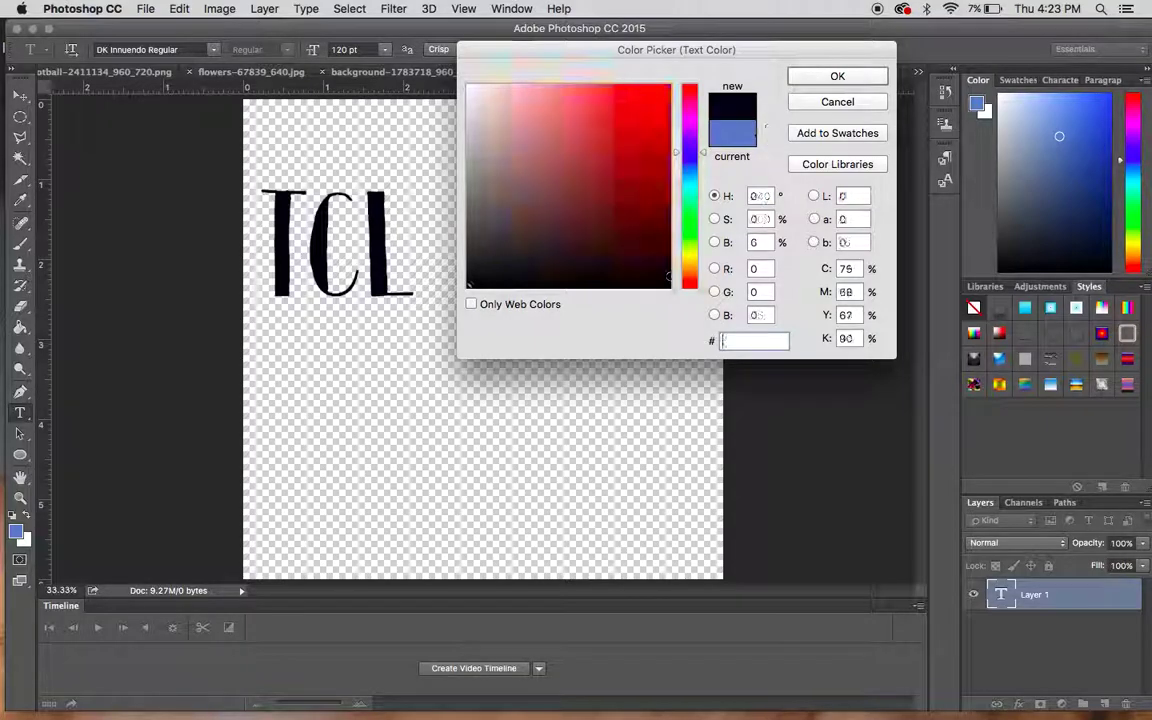
text(0000)
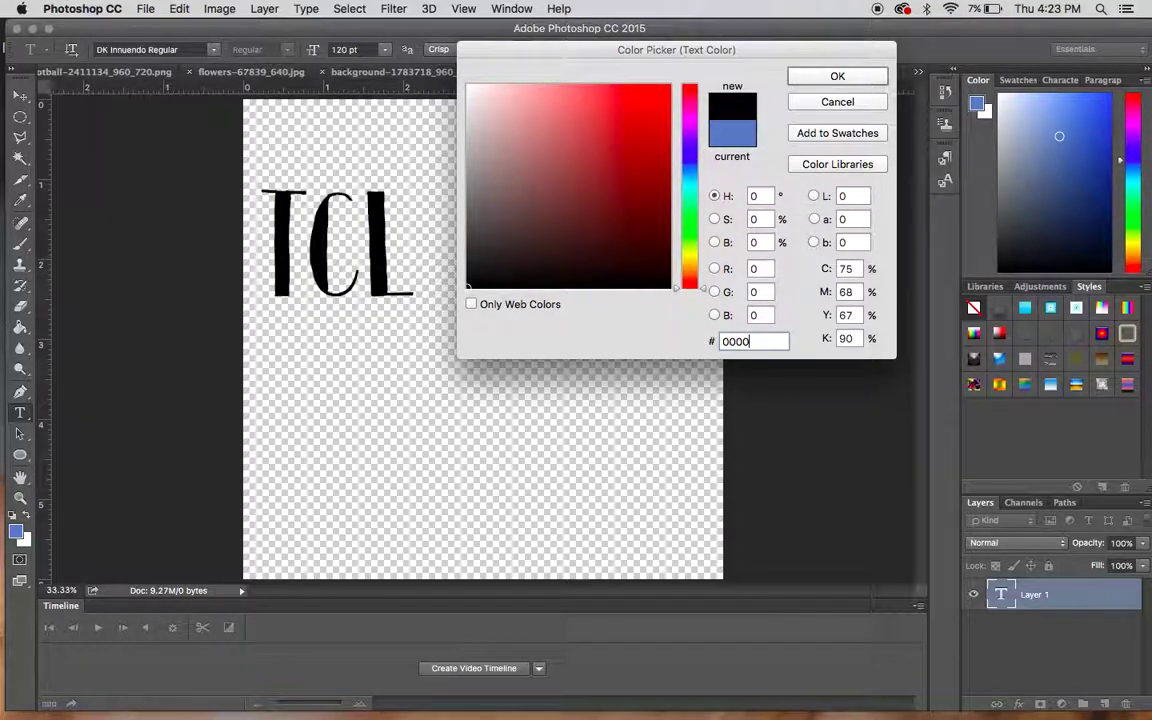
key(Return)
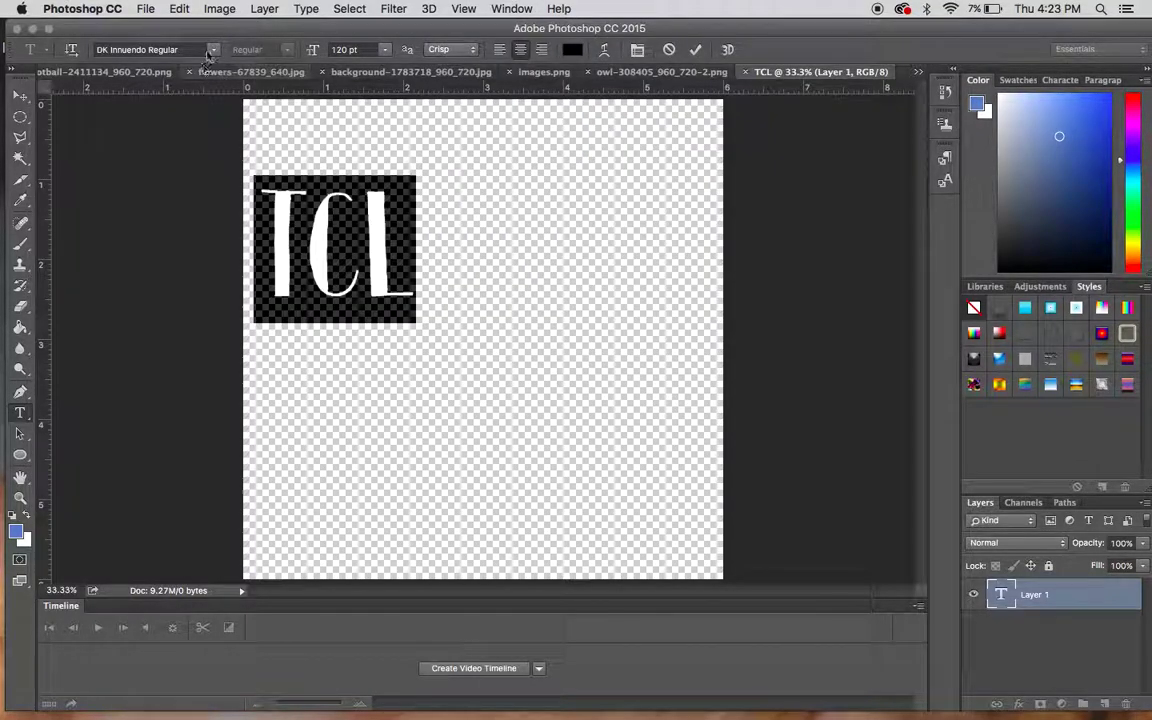
- Change the font of the initials to Free Monogram Beta Regular and commit the text
click(160, 49)
text(muog)
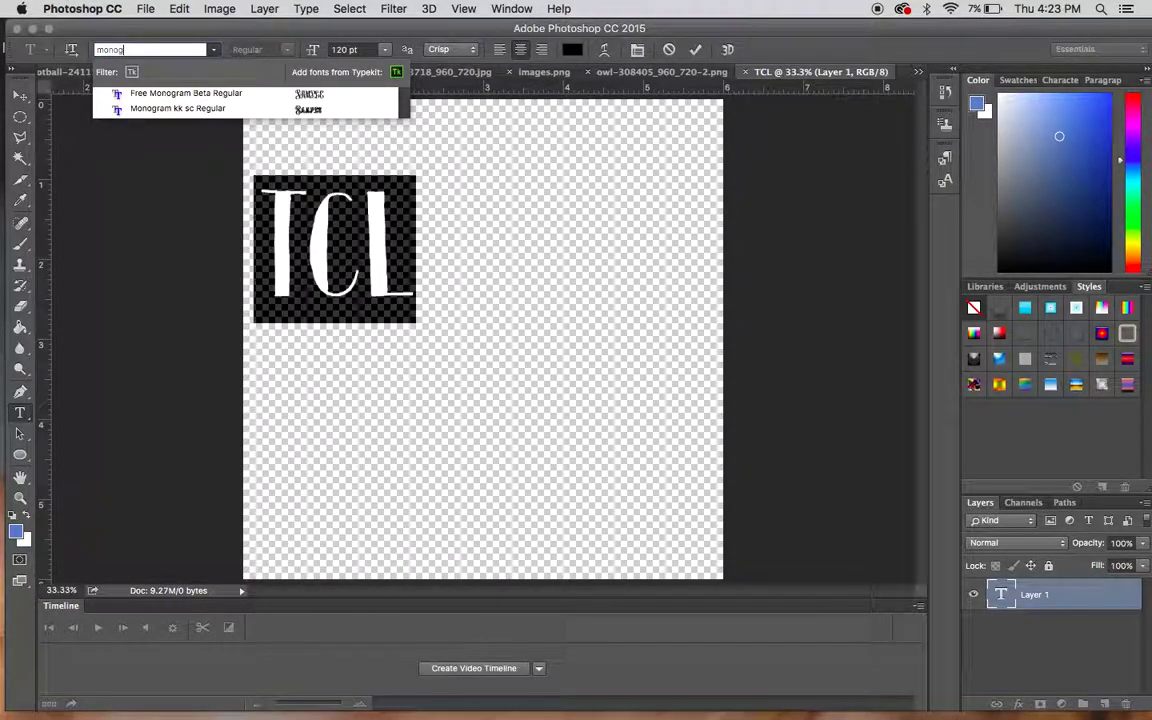
click(221, 93)
key(ctrl+Return)
- Move the monogram toward the canvas middle, scale it proportionally to about 151%, and center it horizontally
key(v)
drag(294, 125, 430, 168)
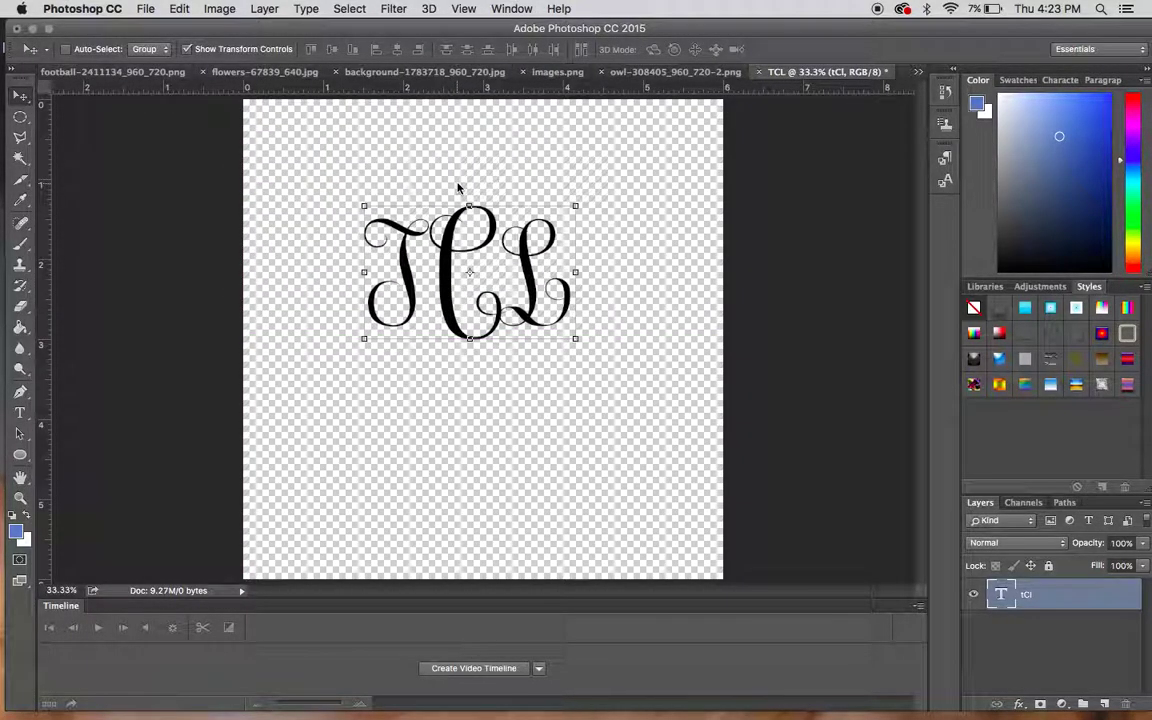
click(576, 340)
drag(577, 340, 666, 469)
drag(628, 385, 587, 385)
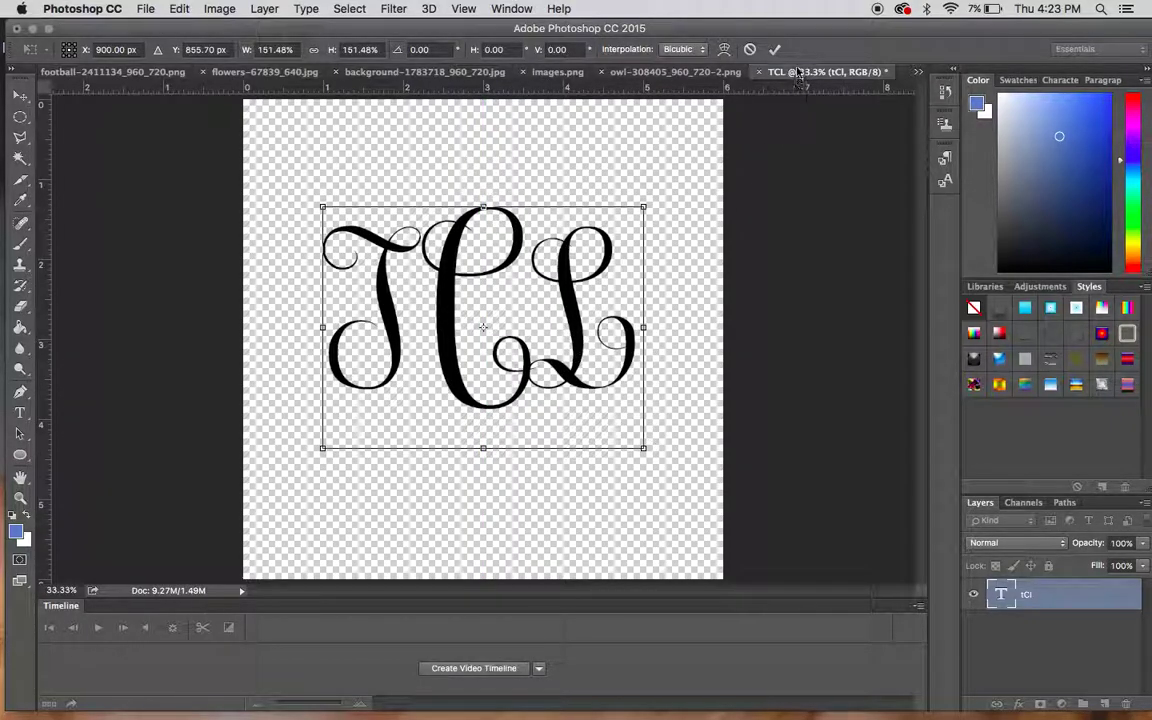
key(Return)
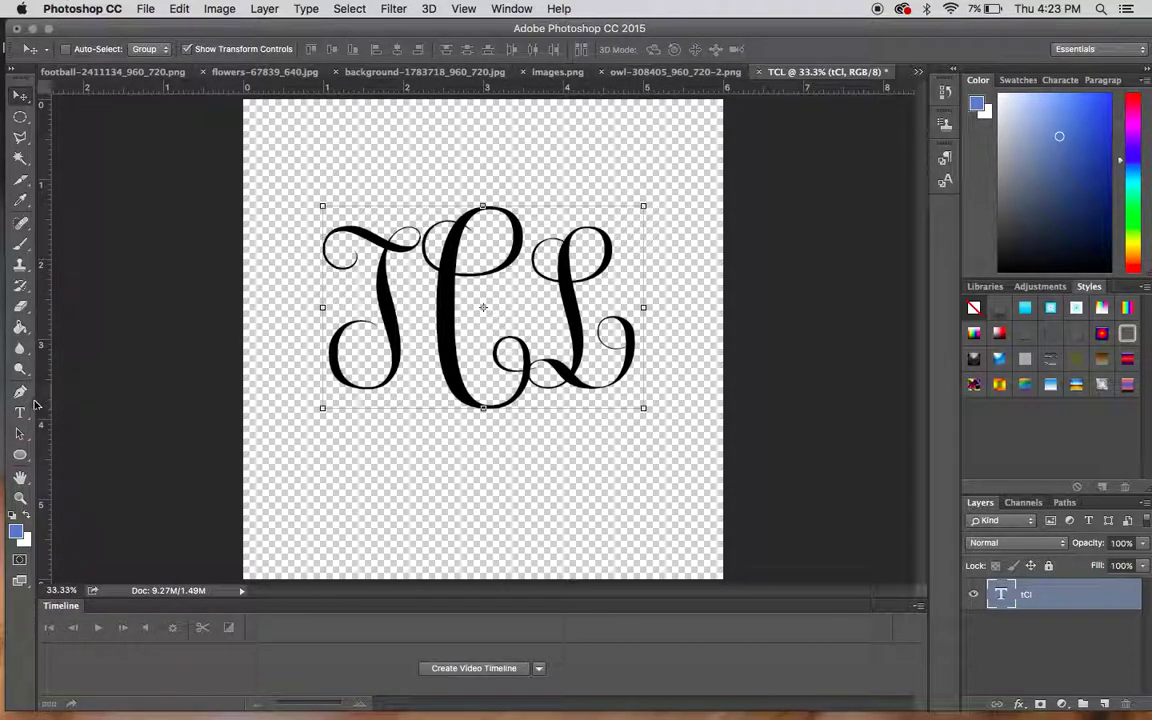
- Warp the monogram text with a horizontal Bulge at +50% bend
click(20, 413)
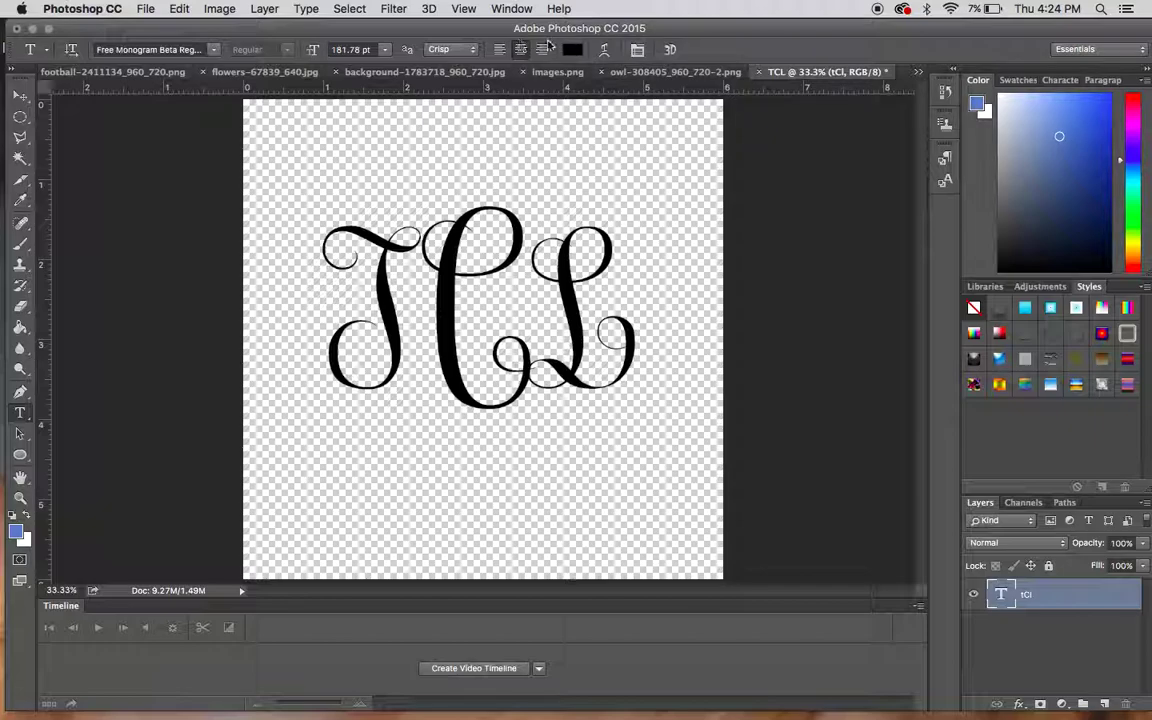
click(606, 49)
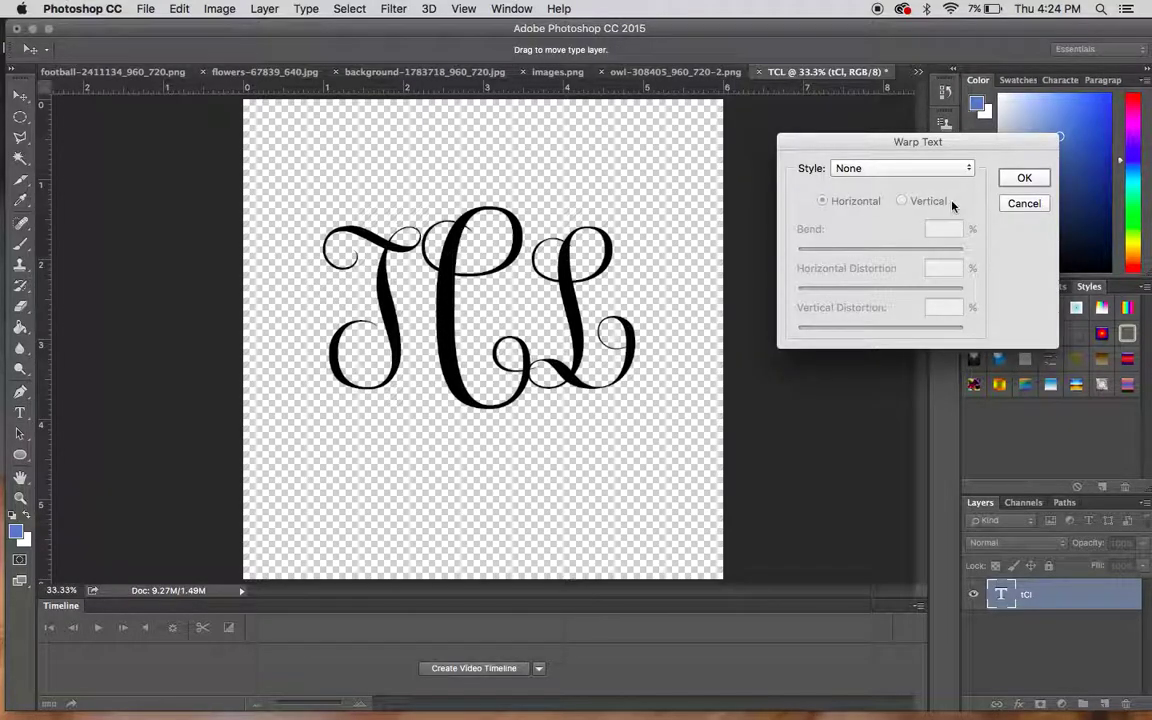
click(919, 170)
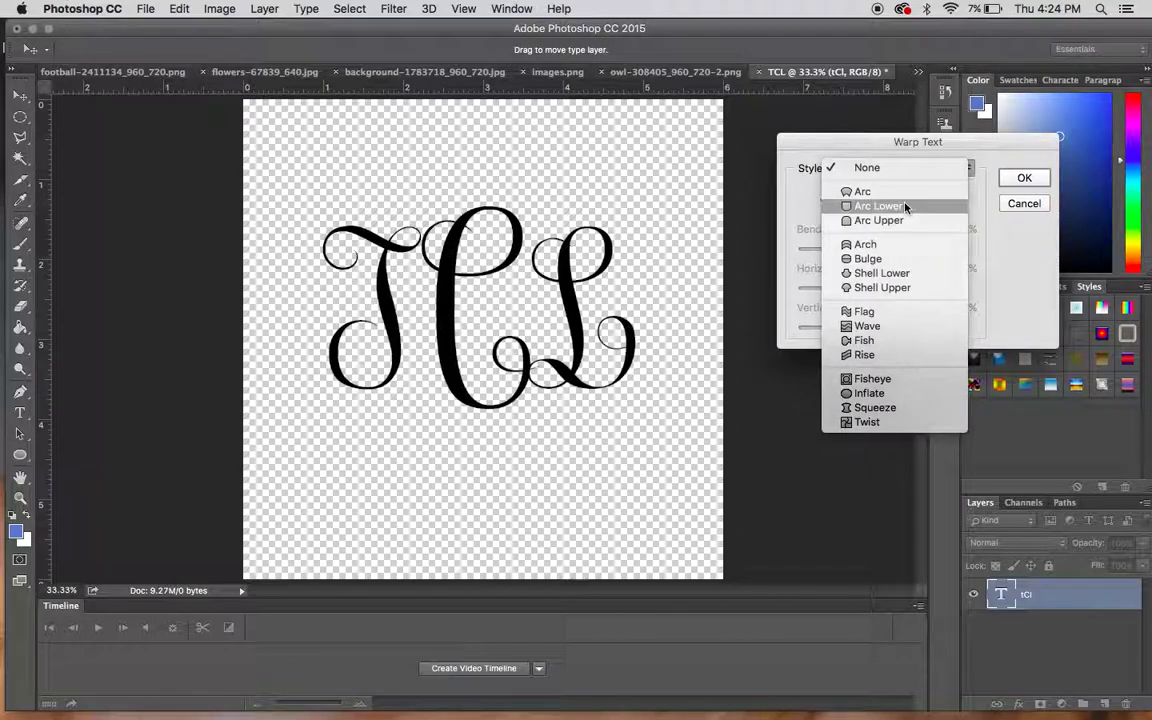
click(905, 260)
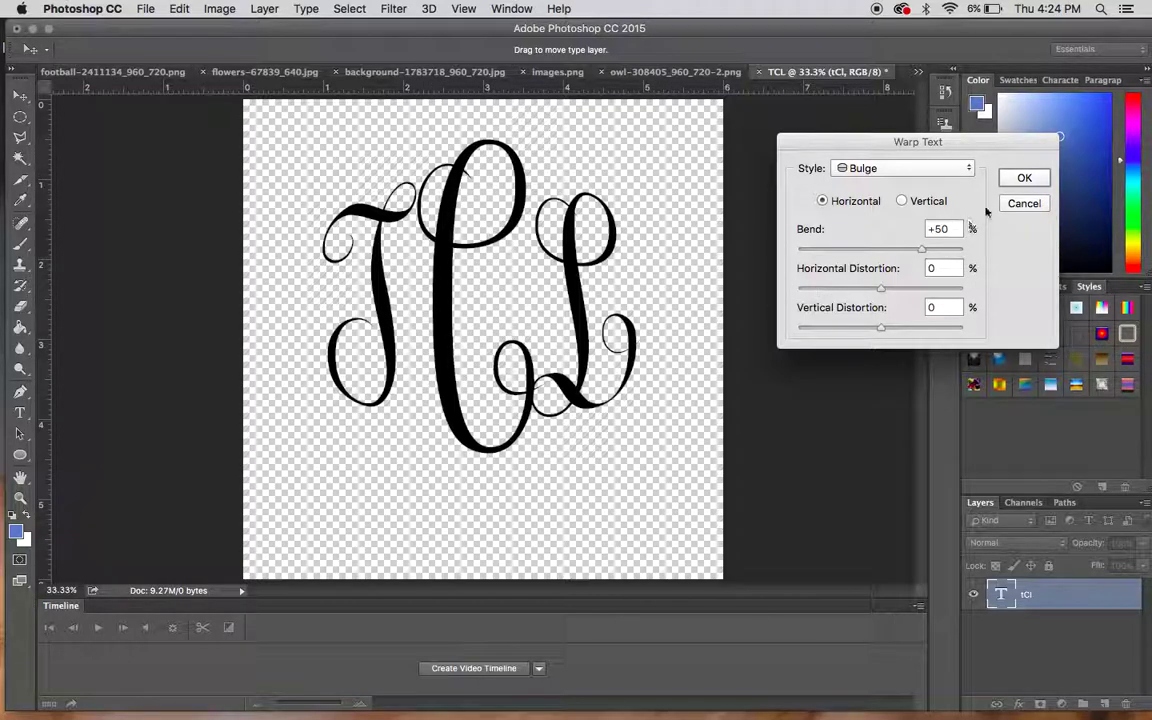
click(1038, 178)
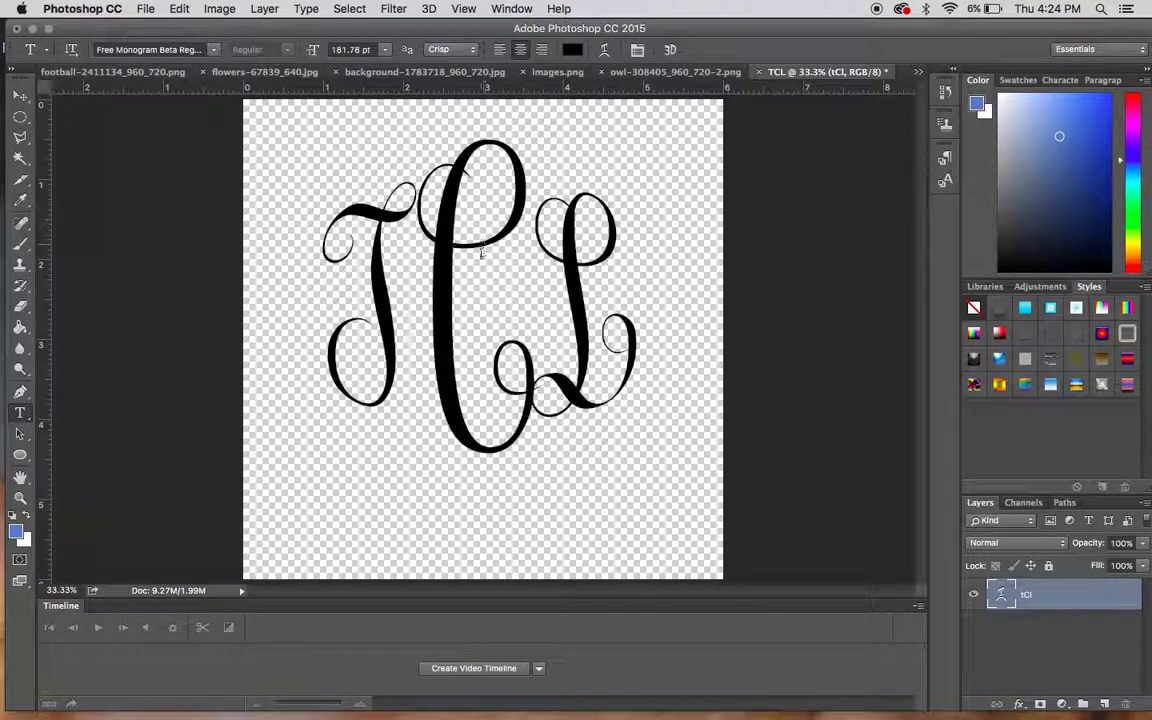
- Select all the warped monogram letters and display their character formatting settings
click(540, 258)
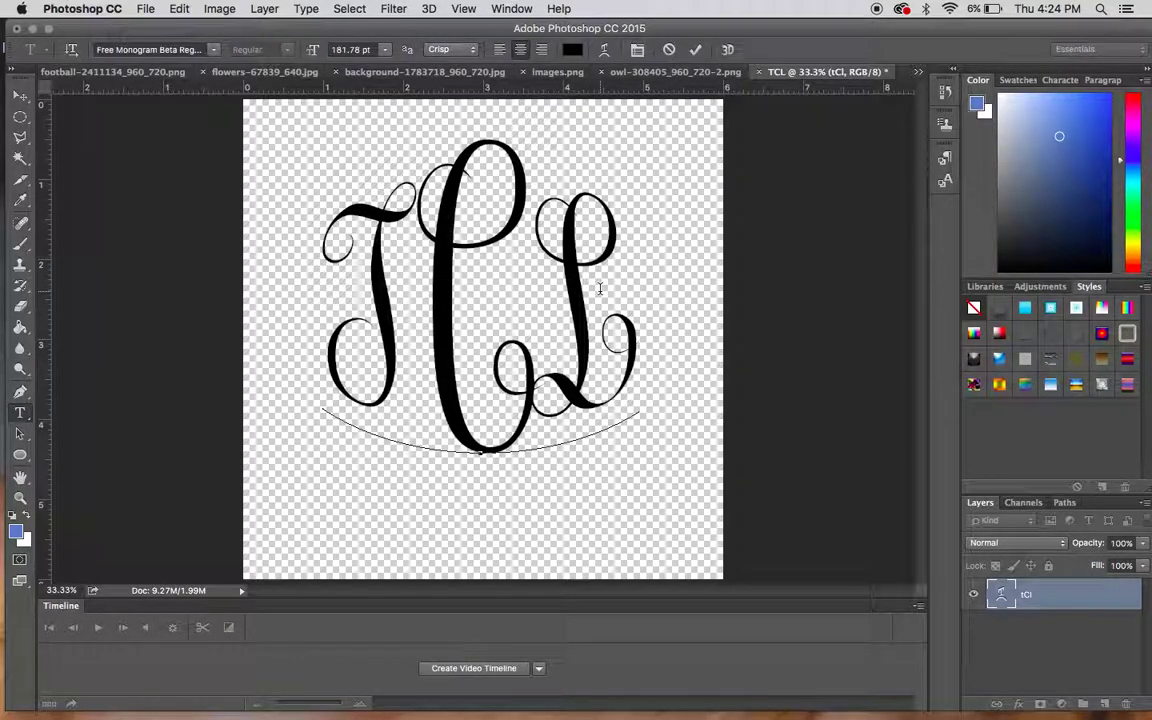
drag(554, 266, 275, 262)
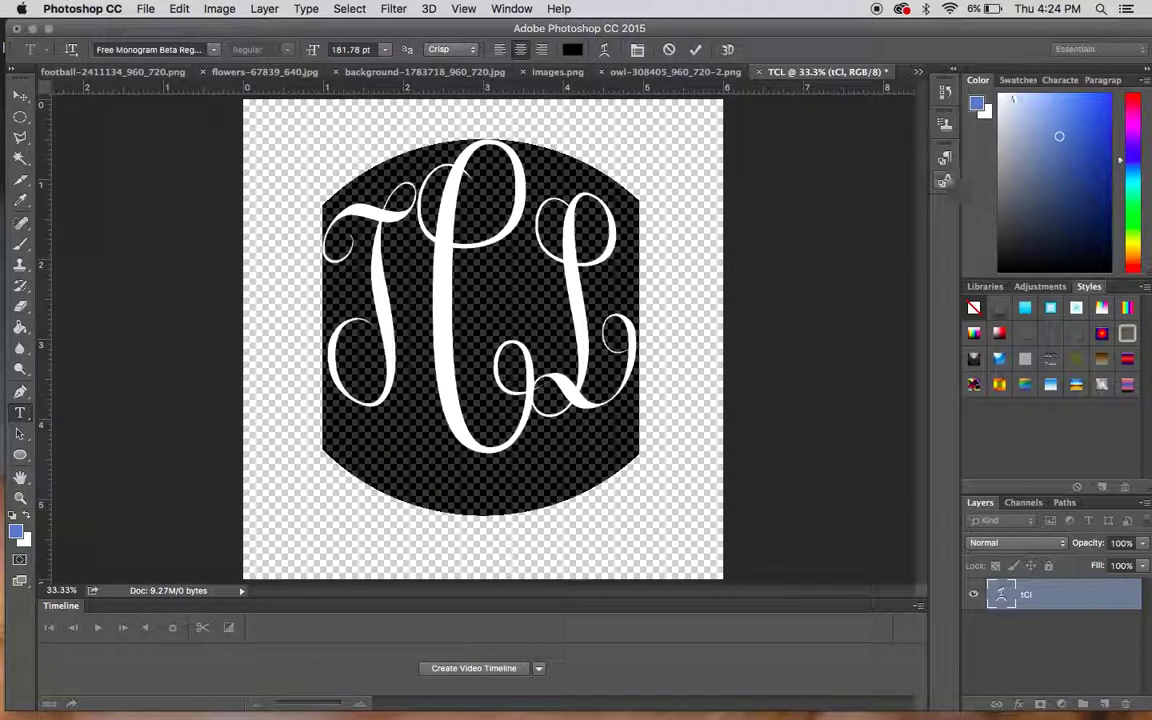
click(1056, 81)
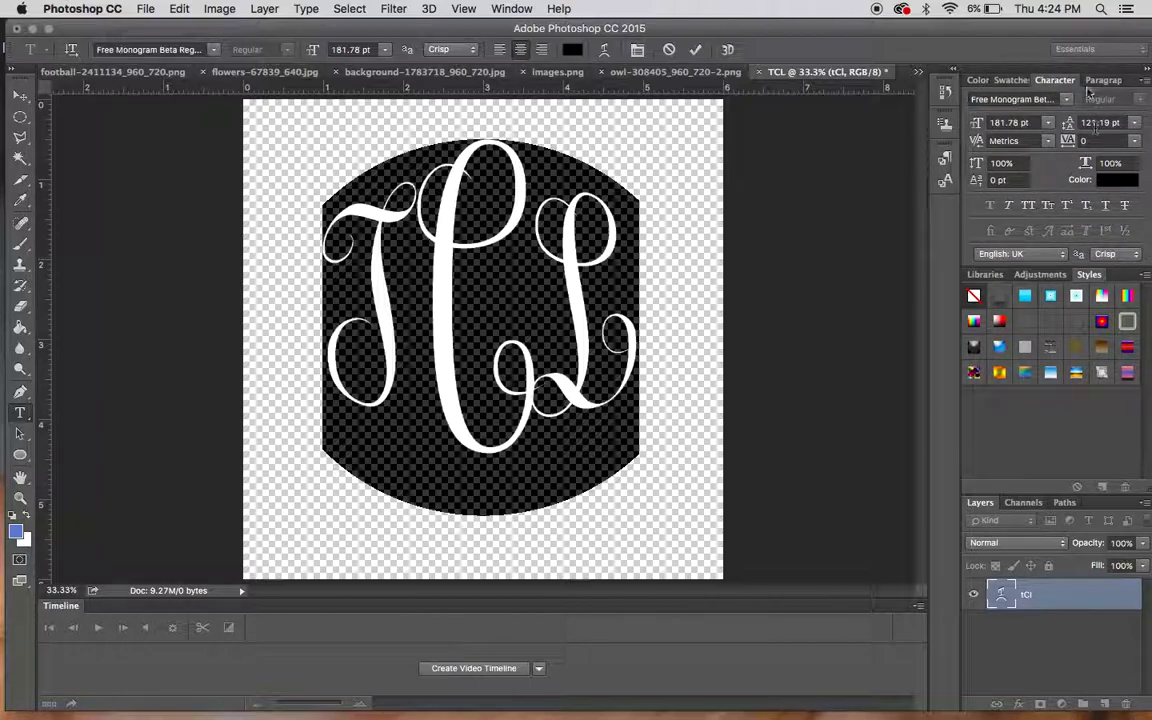
- Hide the character formatting settings and bring them back into view
click(437, 8)
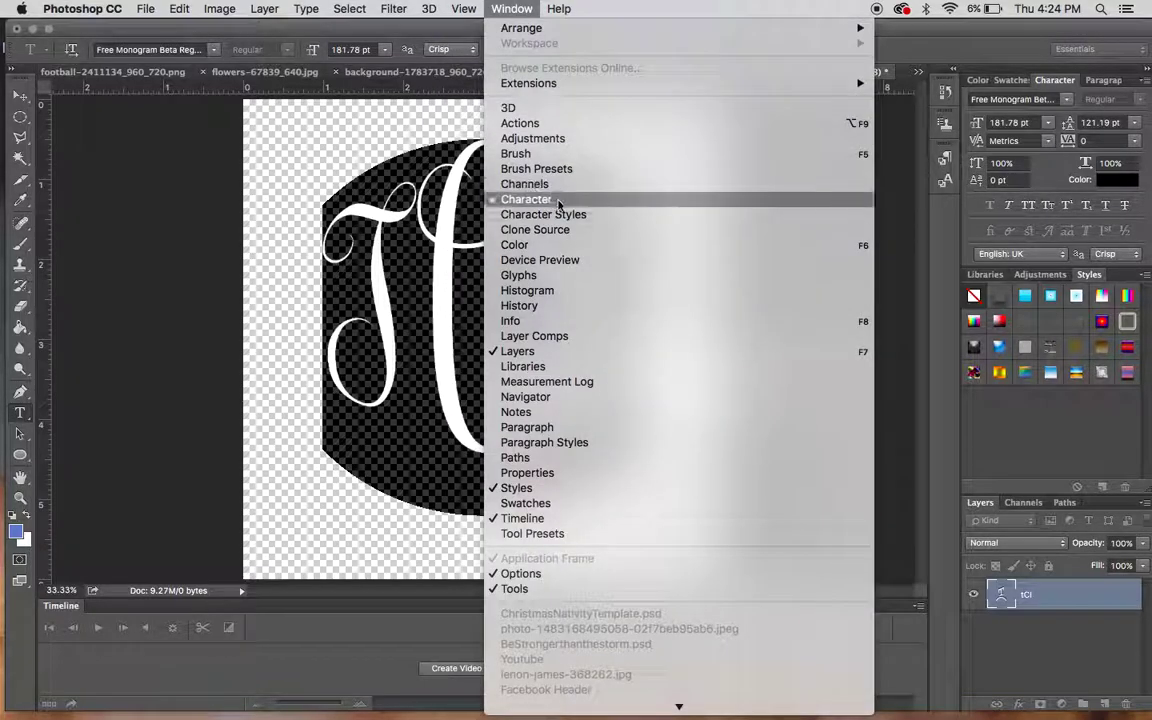
click(562, 200)
click(468, 8)
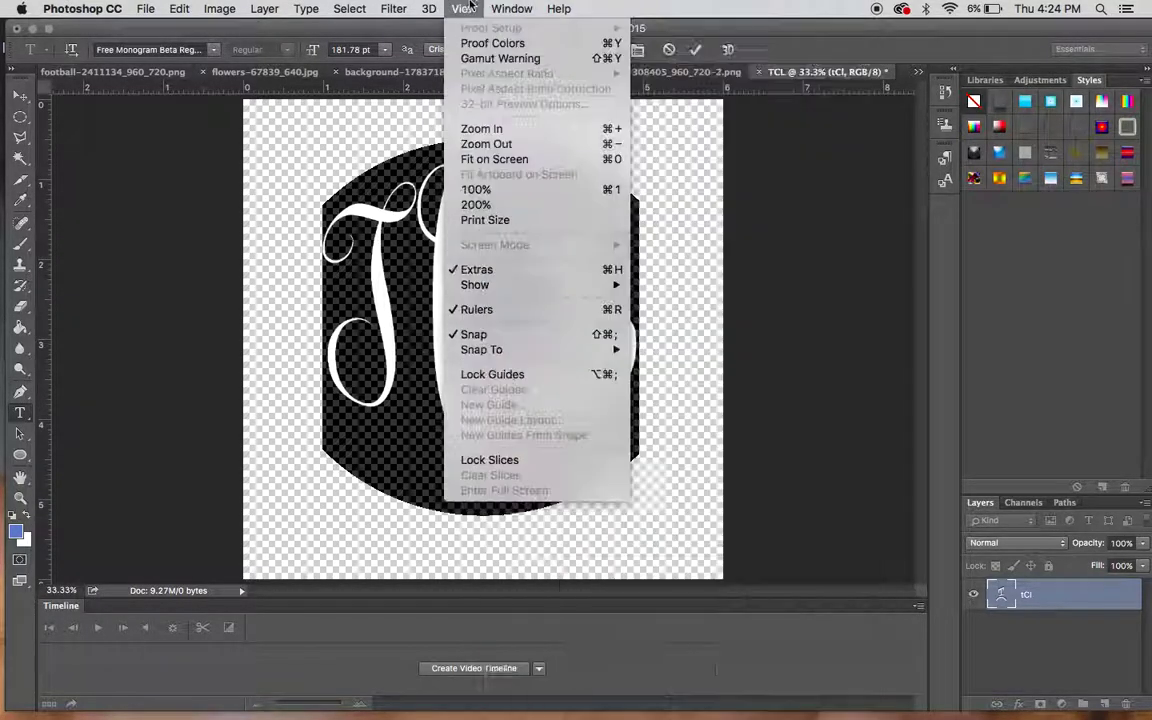
mouse_move(511, 8)
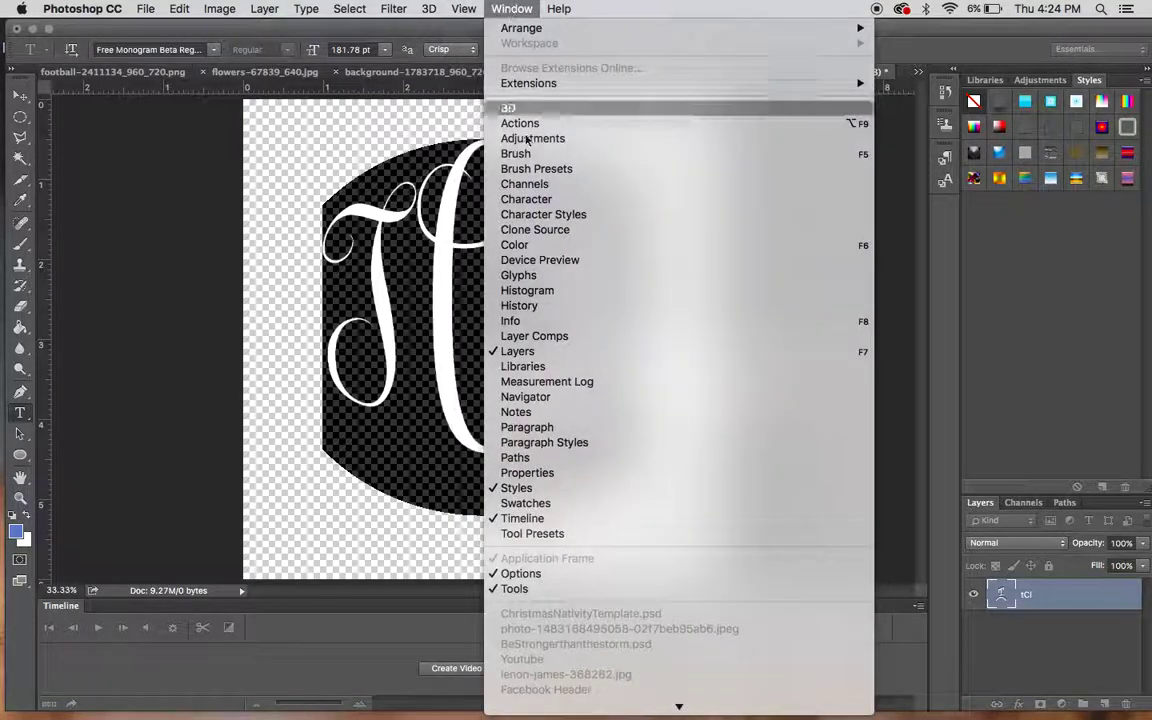
click(543, 201)
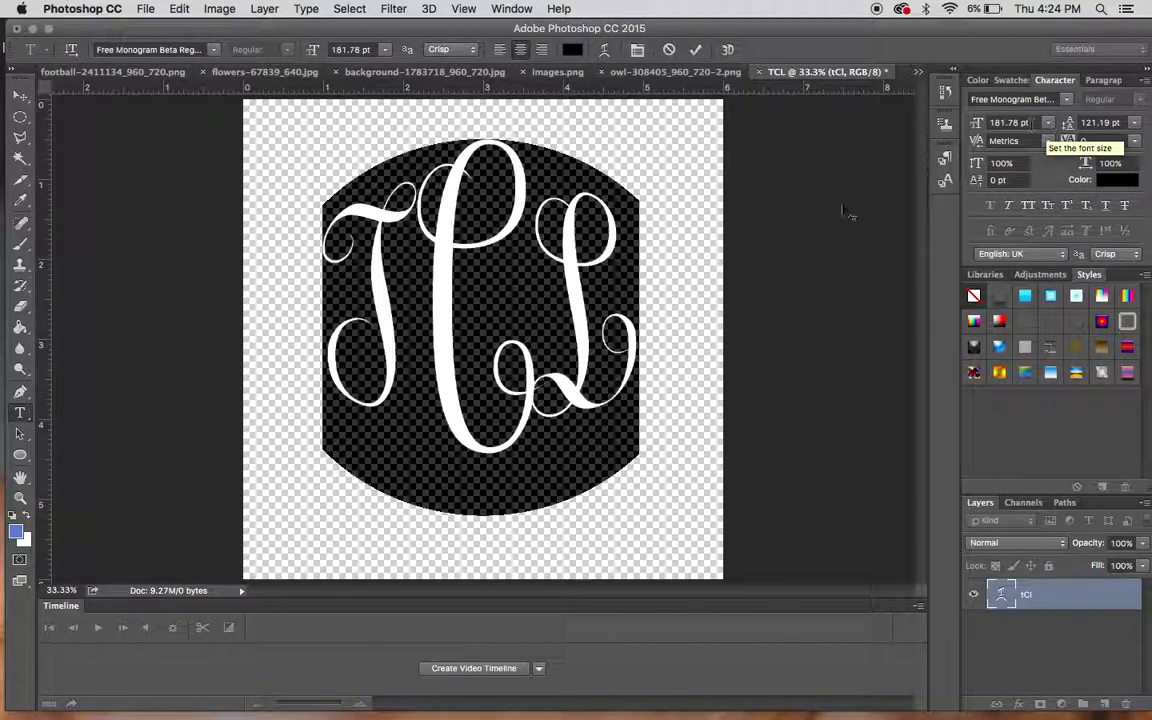
- Reselect all the monogram letters and set their tracking to -50
click(627, 268)
drag(627, 268, 145, 185)
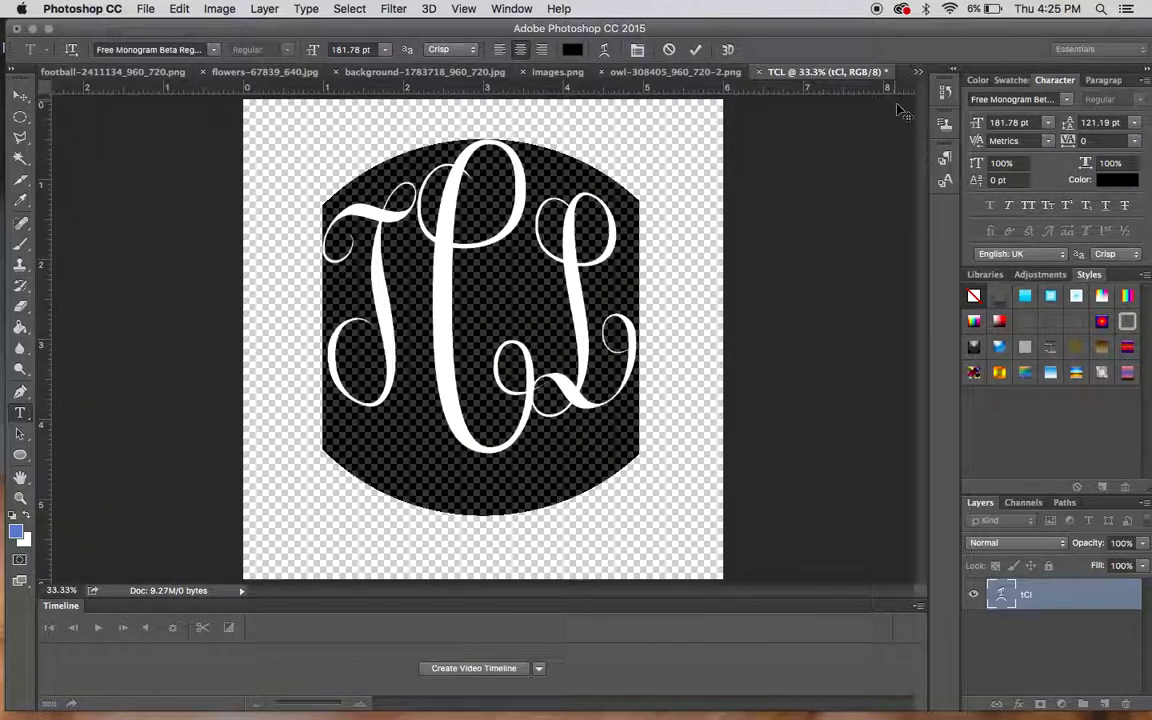
click(1068, 103)
click(1068, 103)
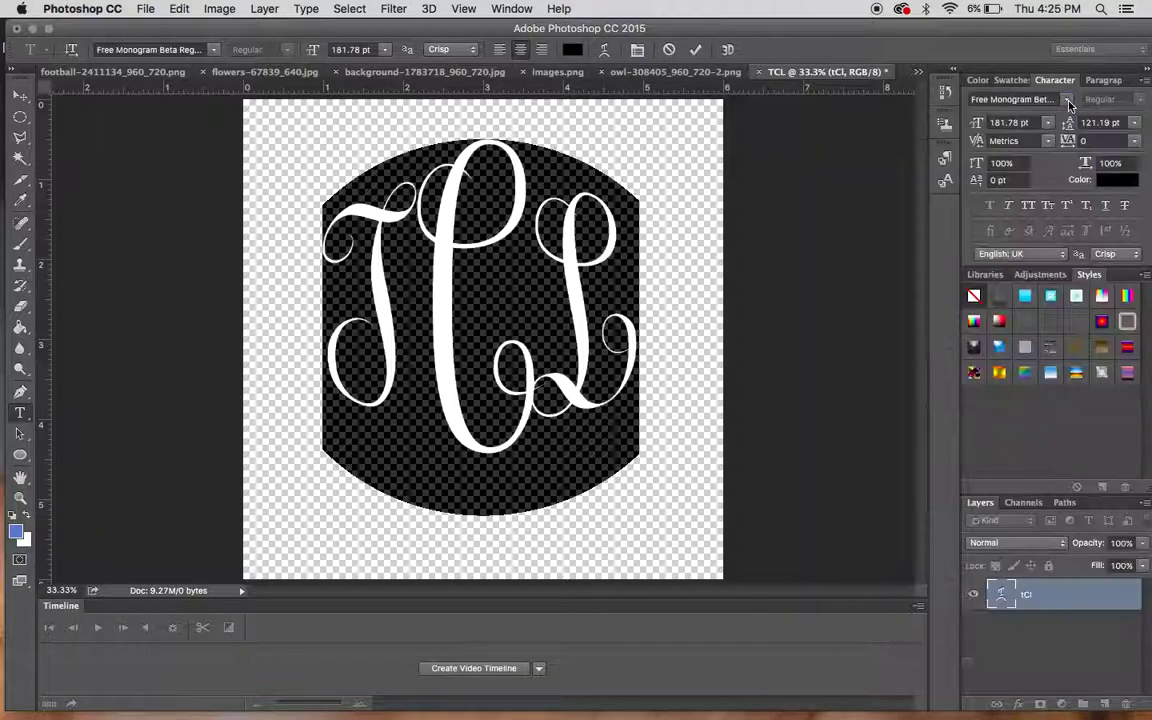
click(1109, 141)
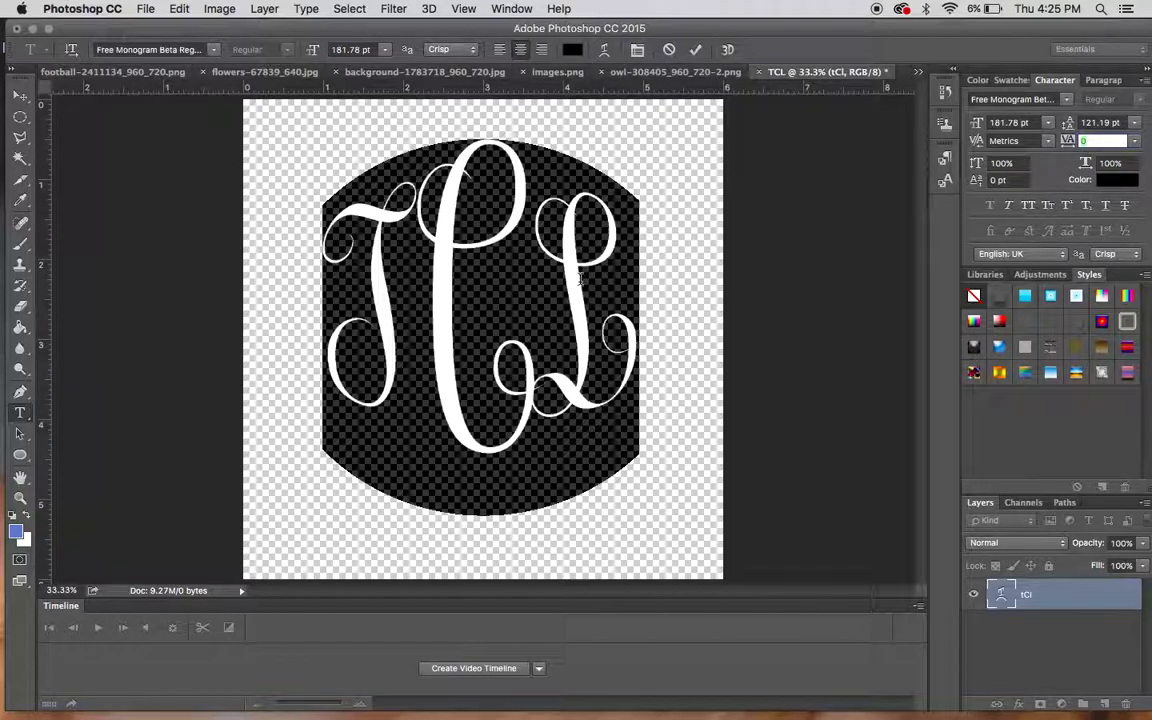
click(1008, 122)
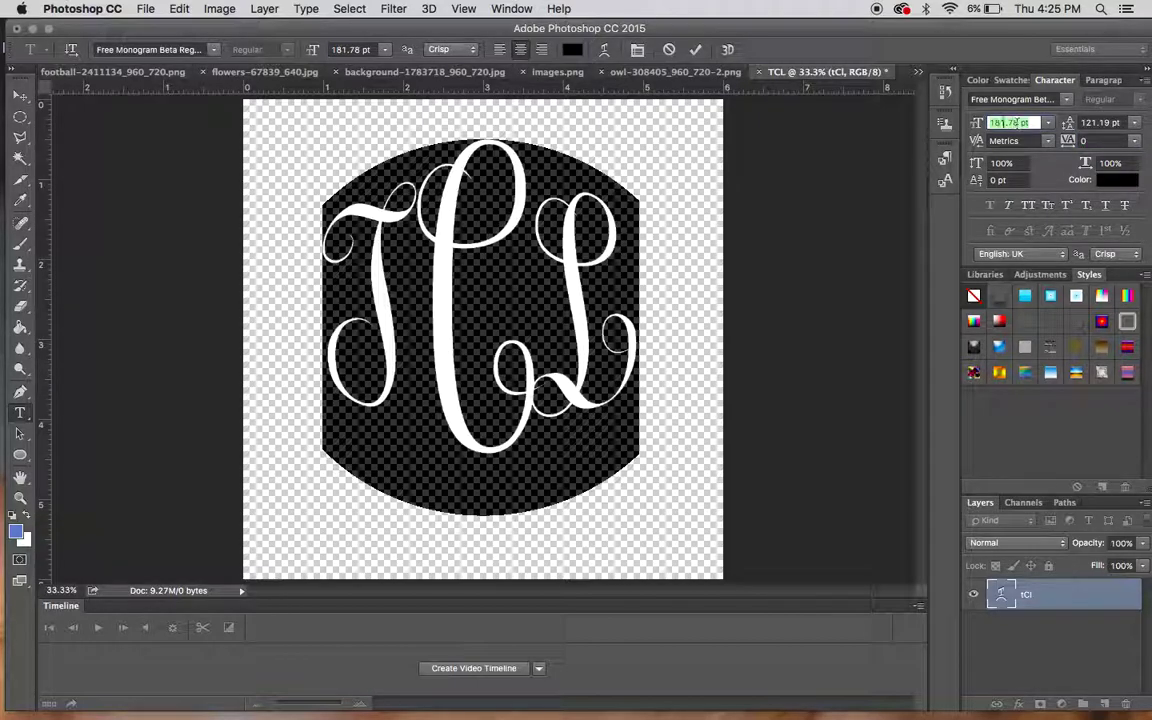
click(1083, 122)
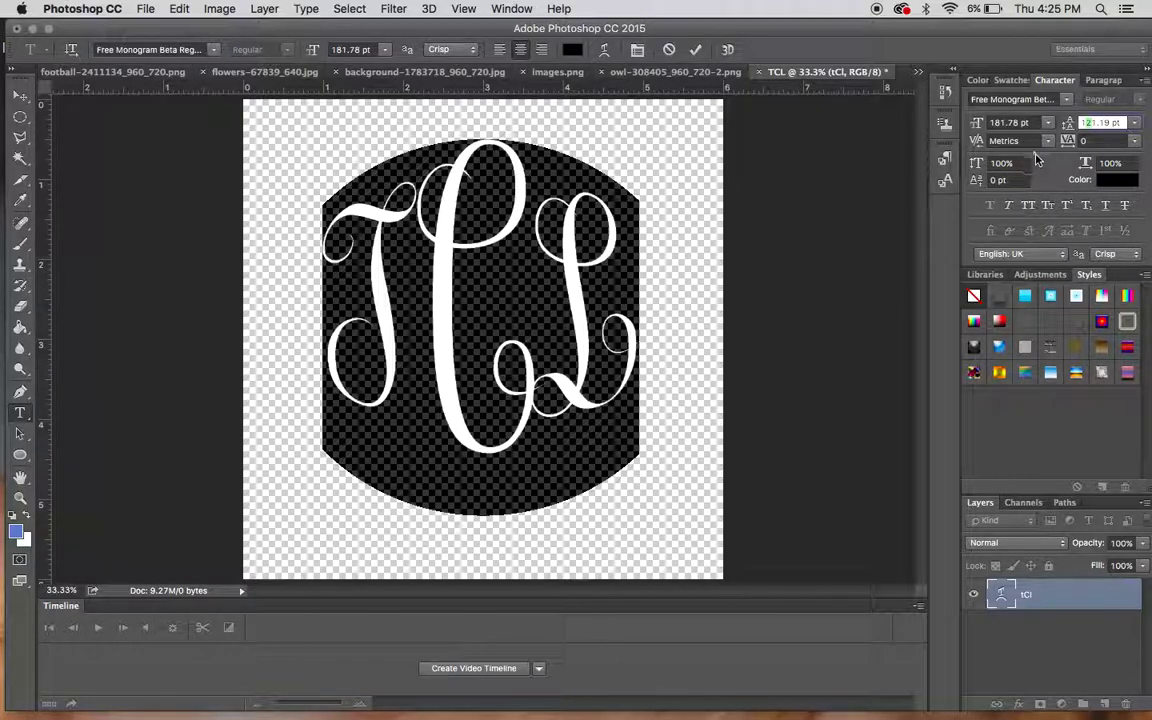
click(1135, 143)
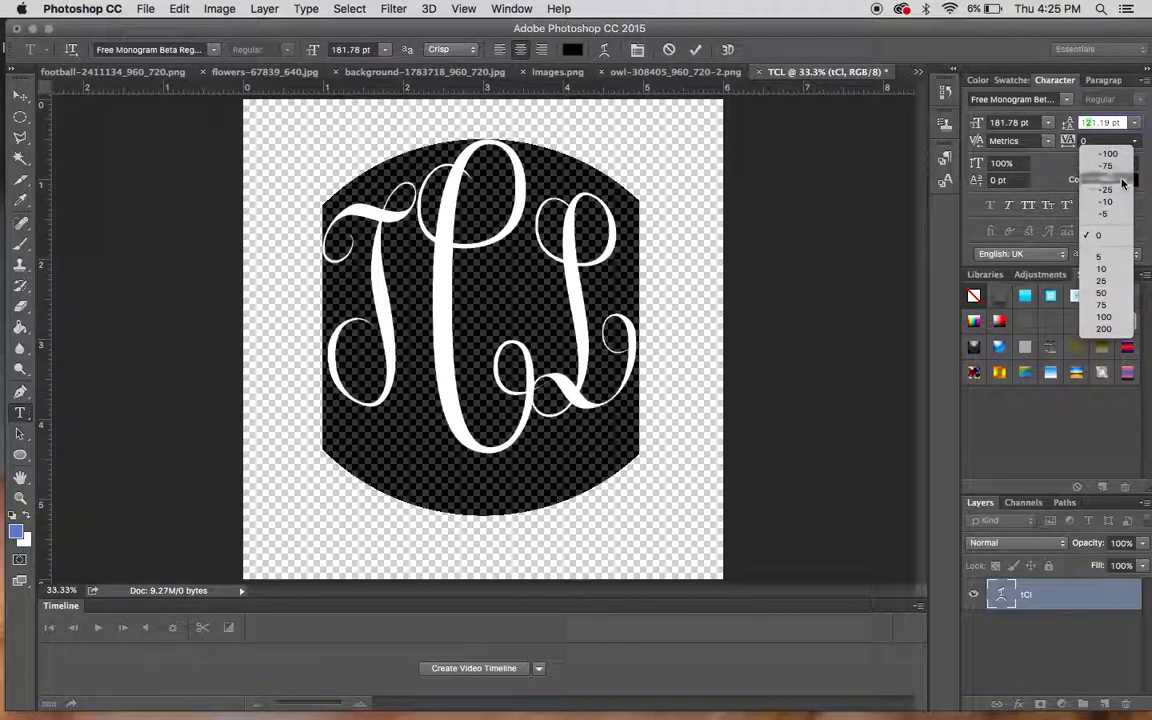
click(1122, 183)
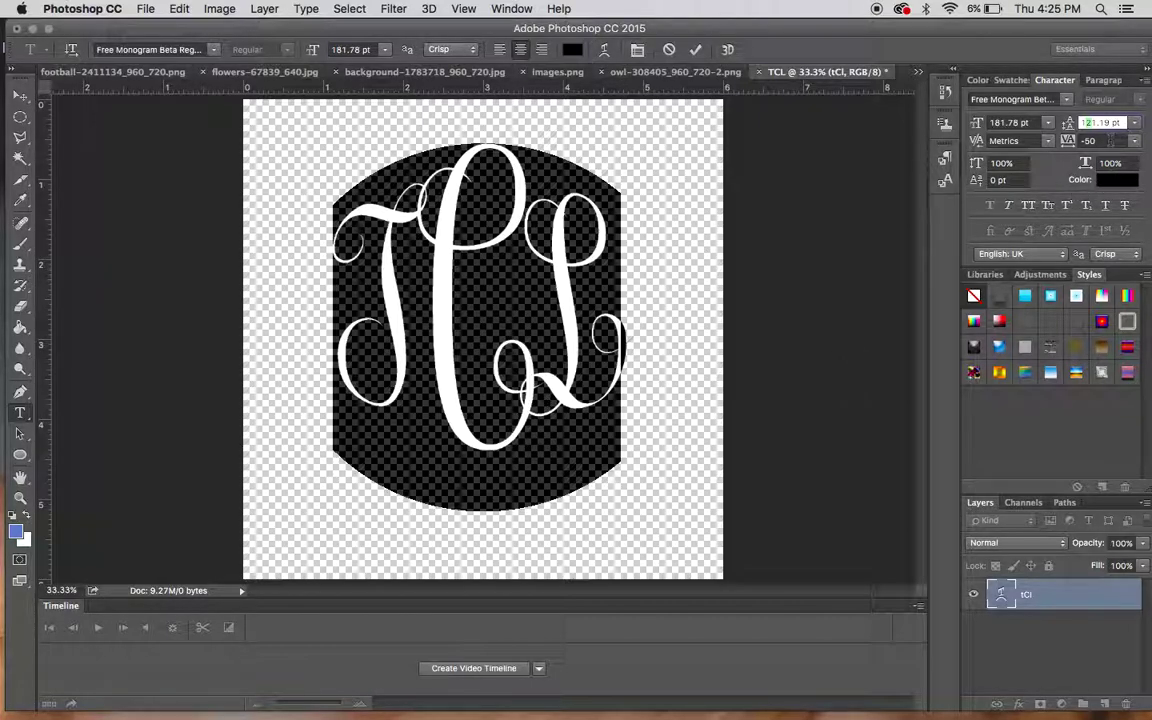
- Set the monogram's tracking to -75 and move the text lower on the canvas
click(1109, 140)
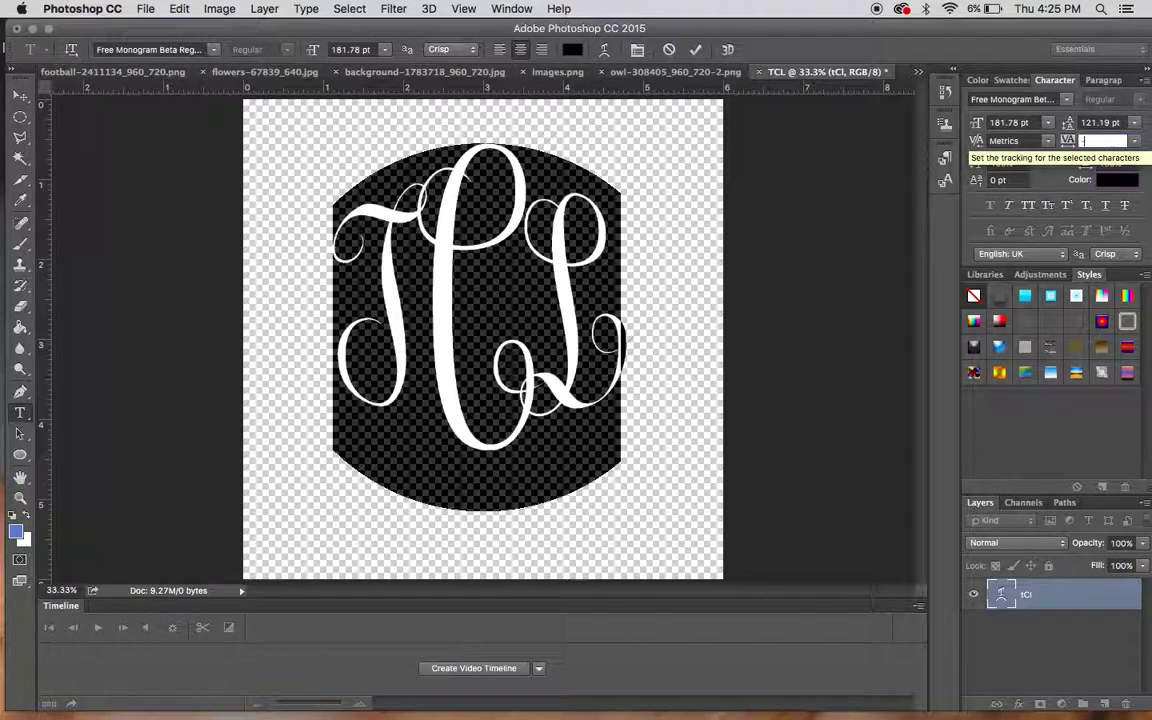
text(-75)
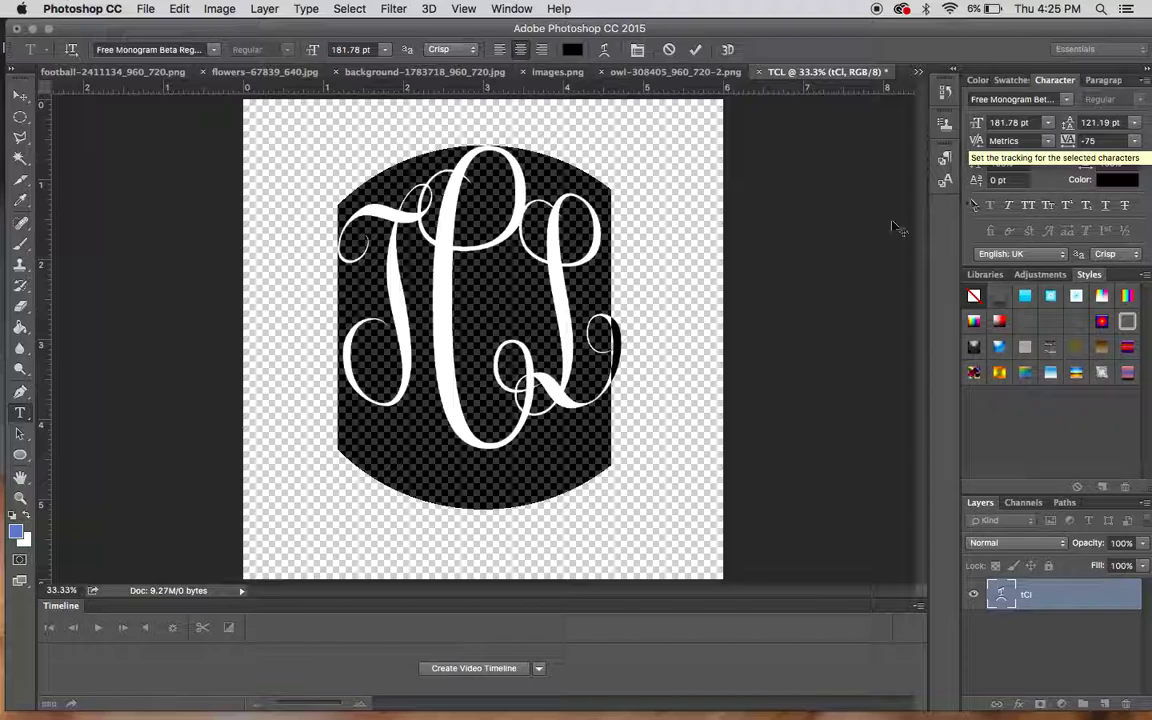
click(602, 227)
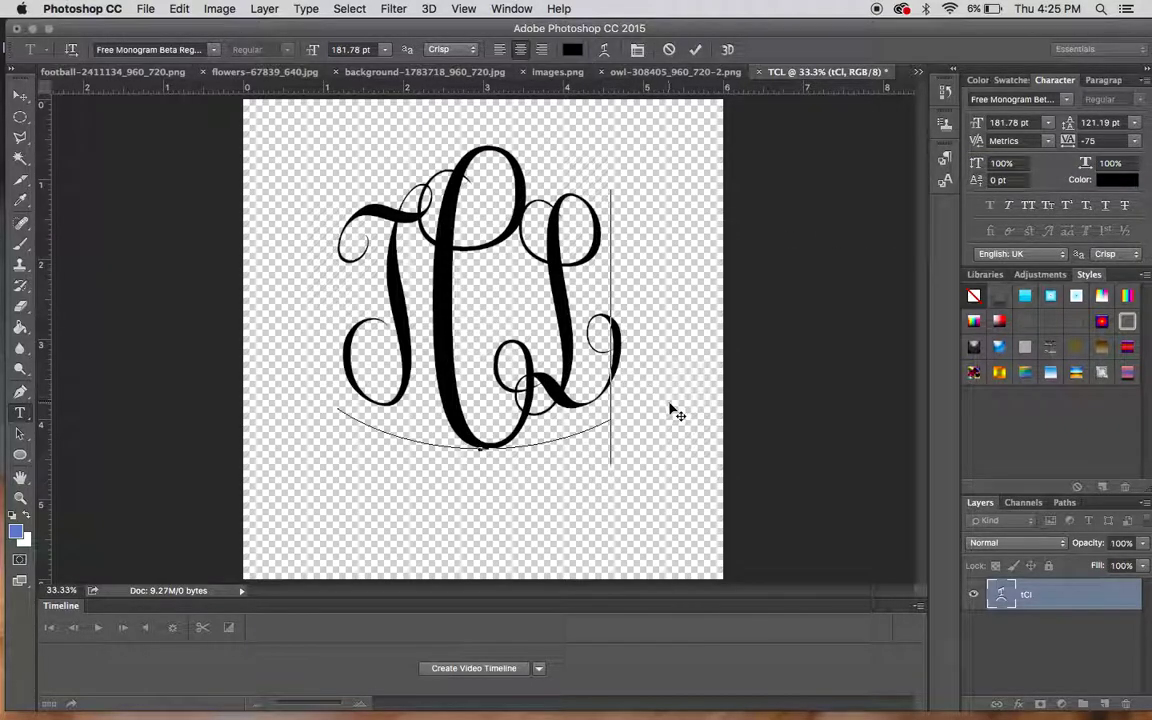
mouse_move(637, 365)
mouse_down()
mouse_move(400, 335)
mouse_move(249, 334)
mouse_move(548, 321)
mouse_move(623, 385)
mouse_up()
- Try Small Caps on all the monogram letters and switch it off again
key(cmd+a)
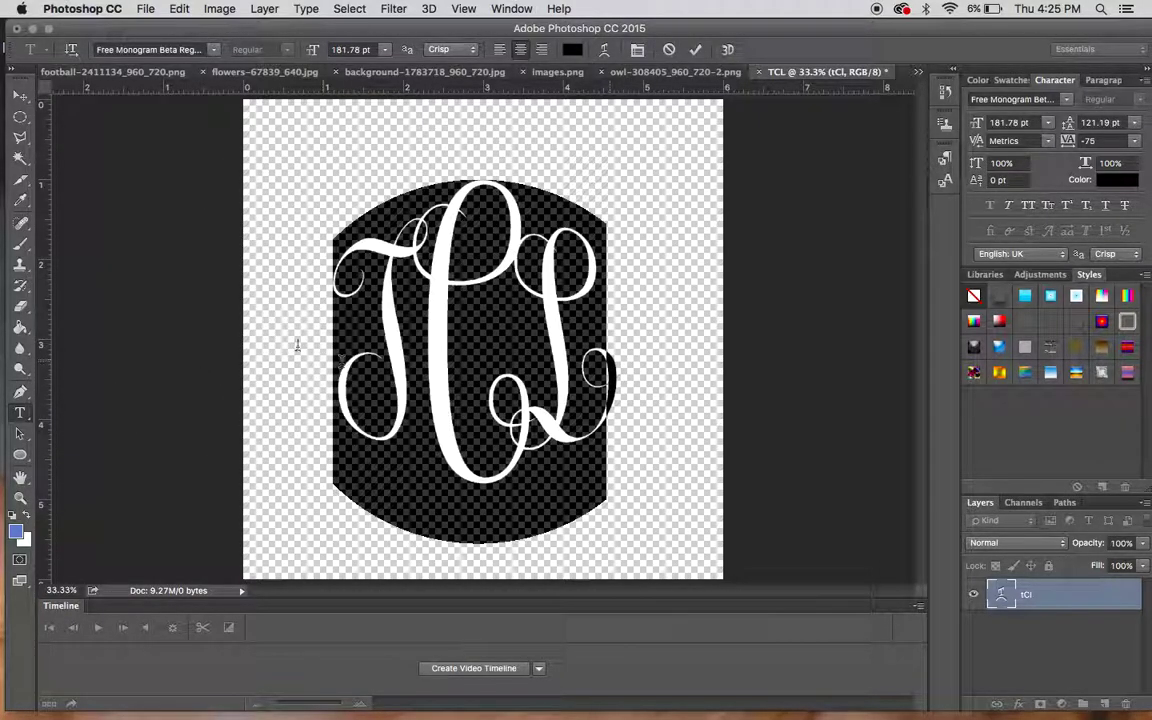
click(1049, 206)
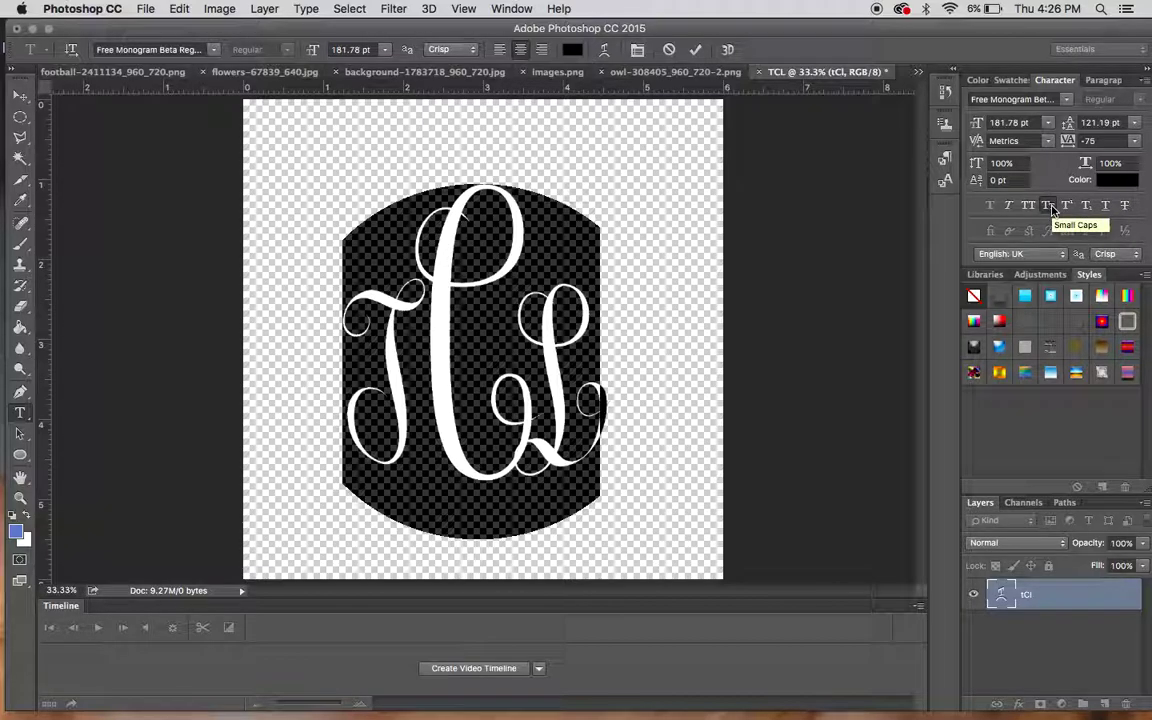
click(1051, 208)
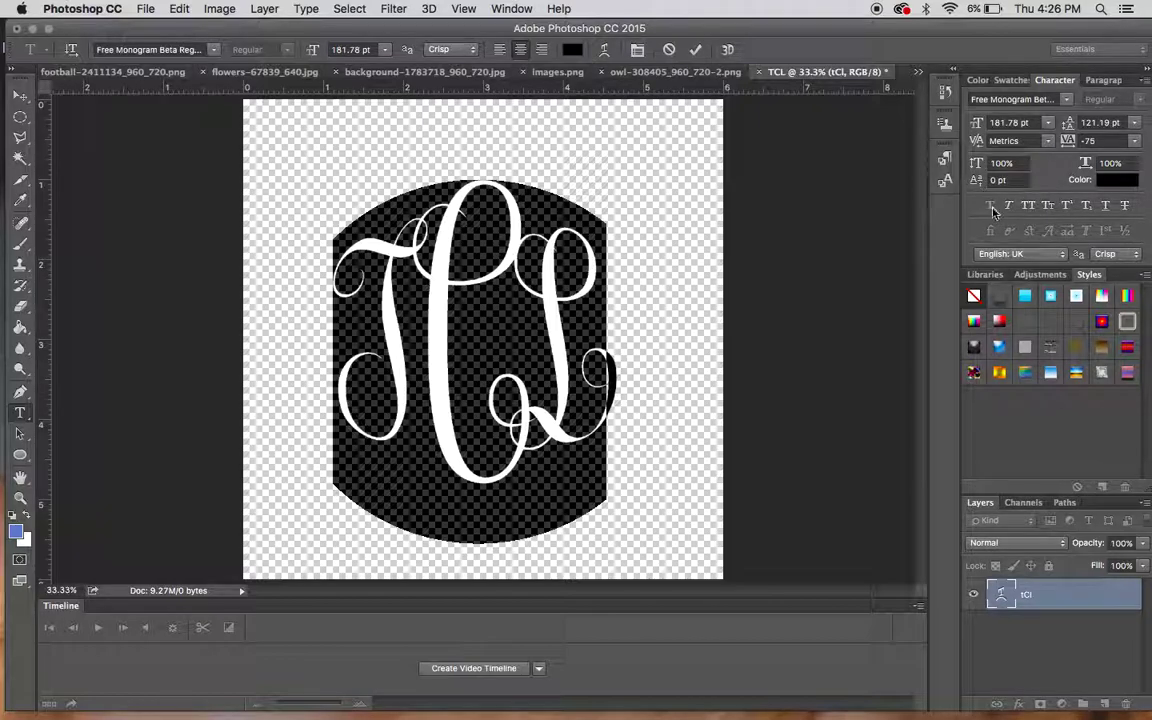
- Commit the text edit and save a PNG copy as TCL.png on the Desktop with Smallest / Slow compression and no interlacing
click(535, 240)
click(696, 48)
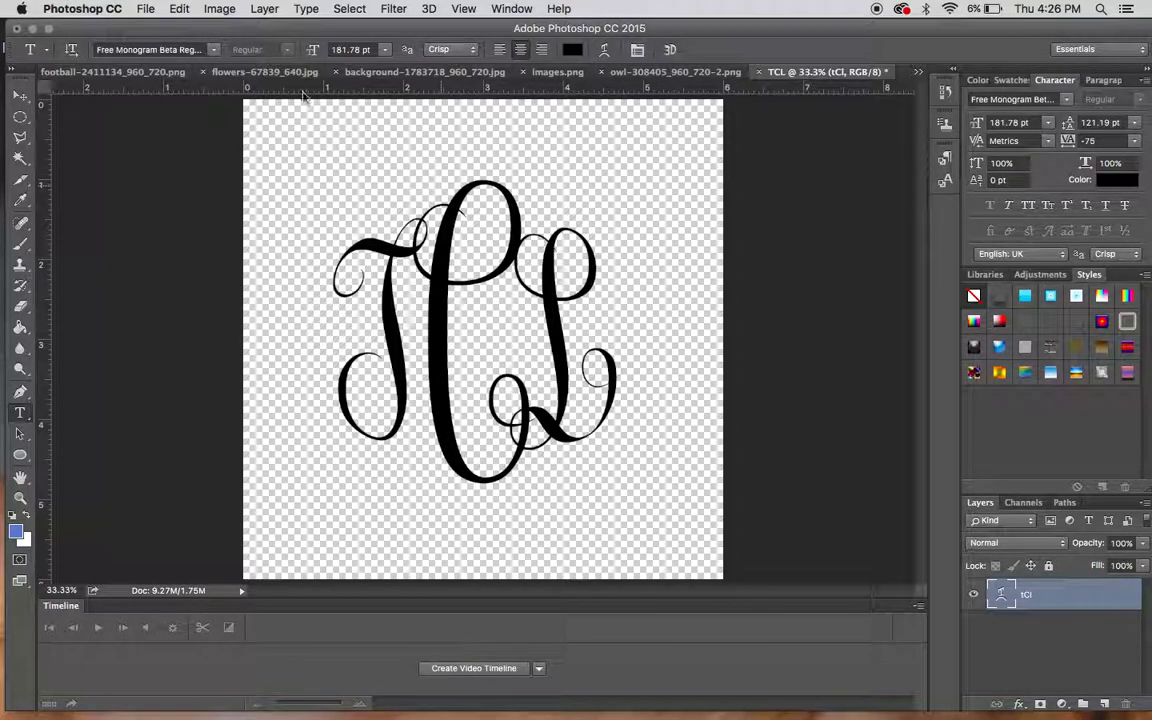
click(146, 8)
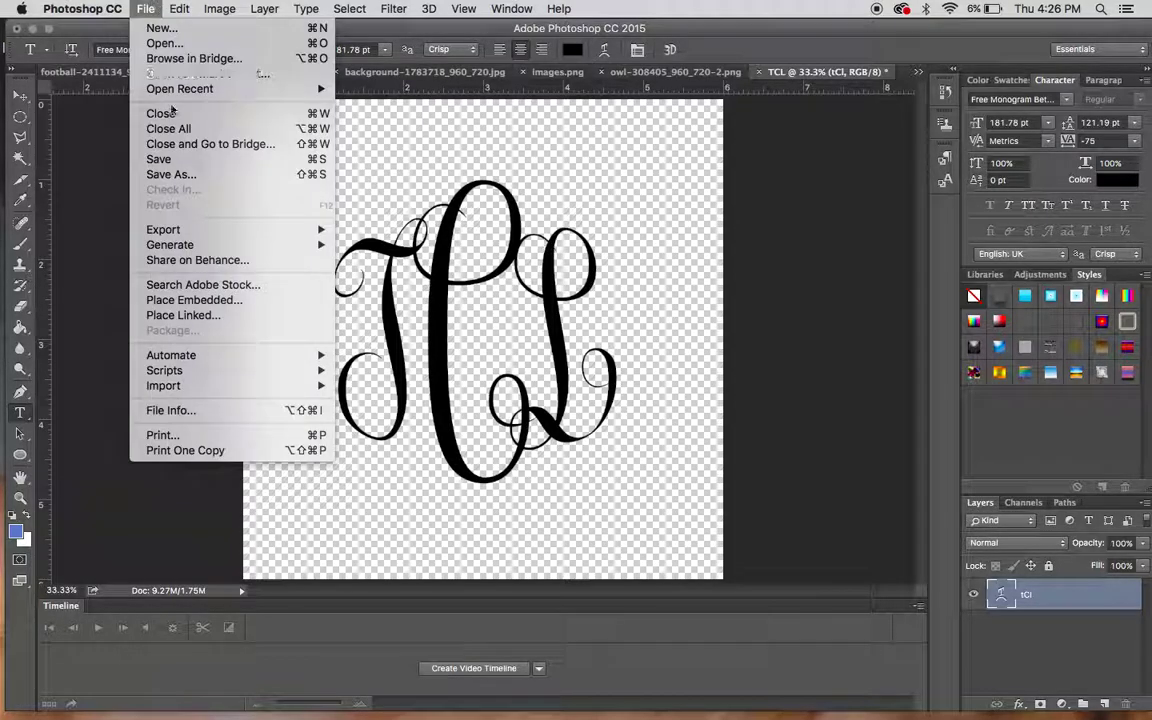
click(183, 177)
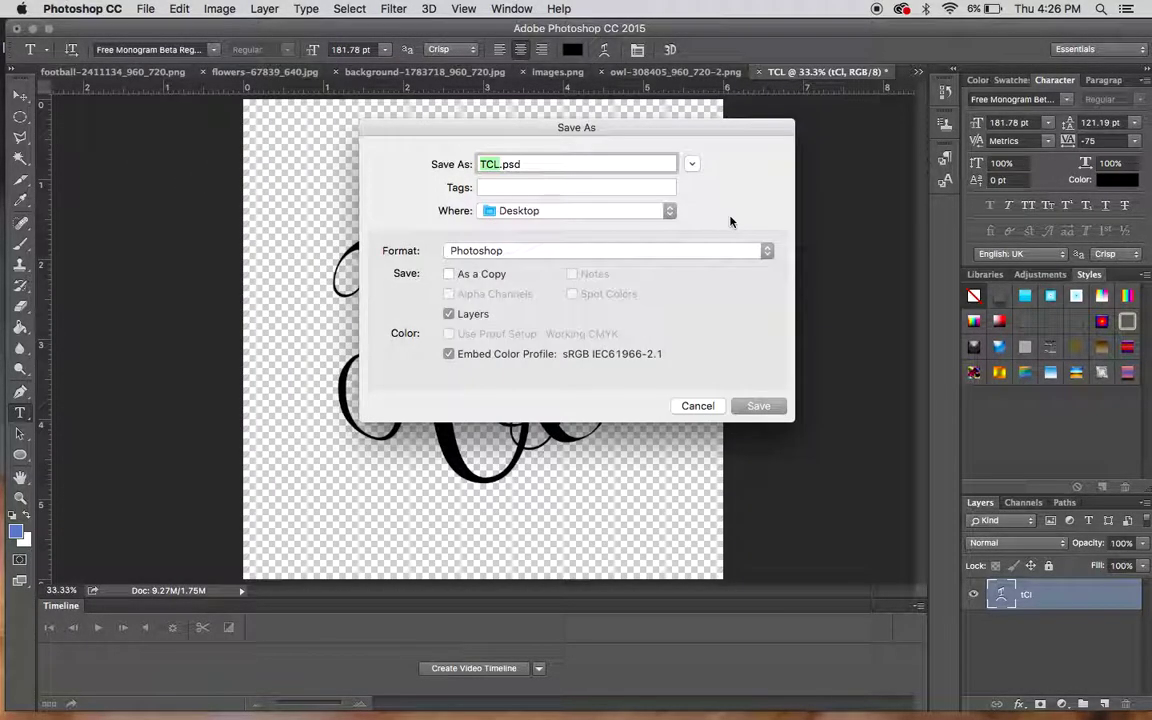
click(644, 257)
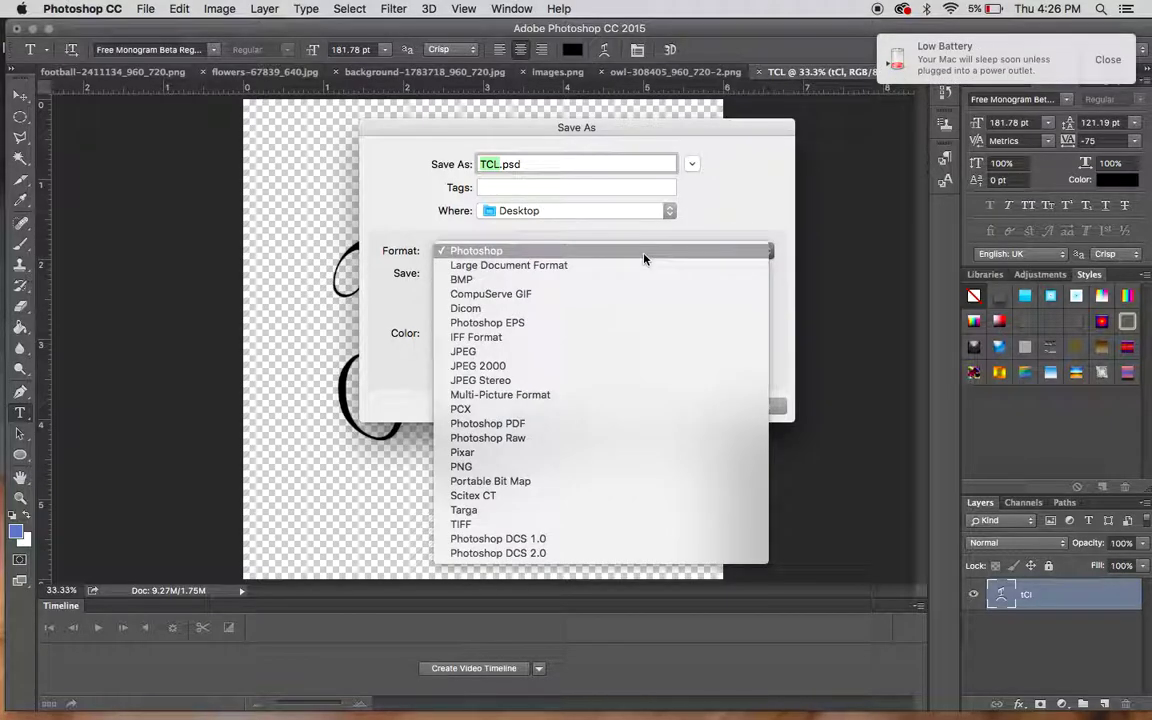
click(633, 466)
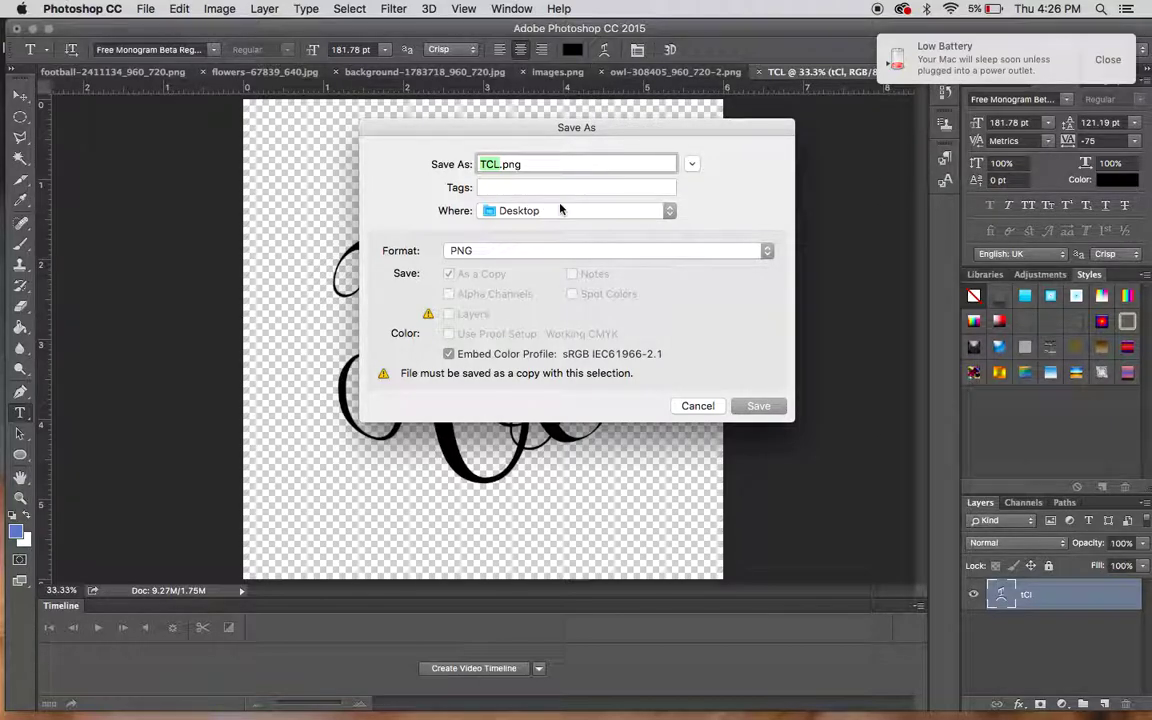
click(757, 406)
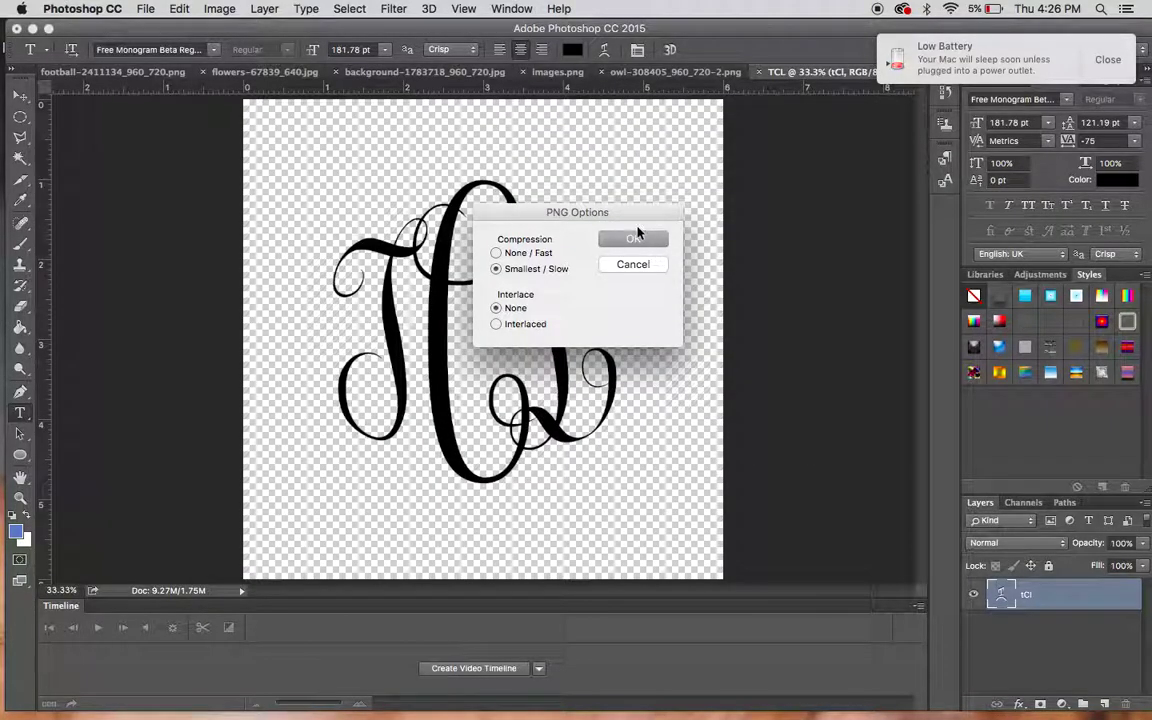
click(635, 240)
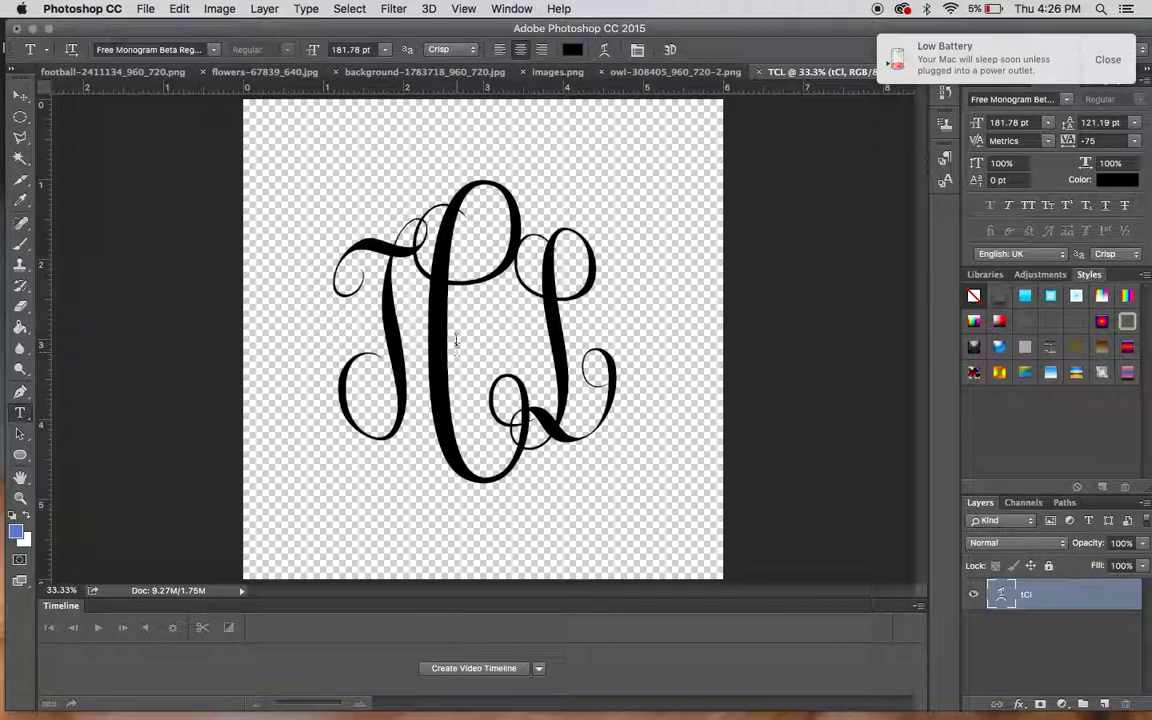
- Look at the open background and flowers images, and return to the TCL document
click(392, 76)
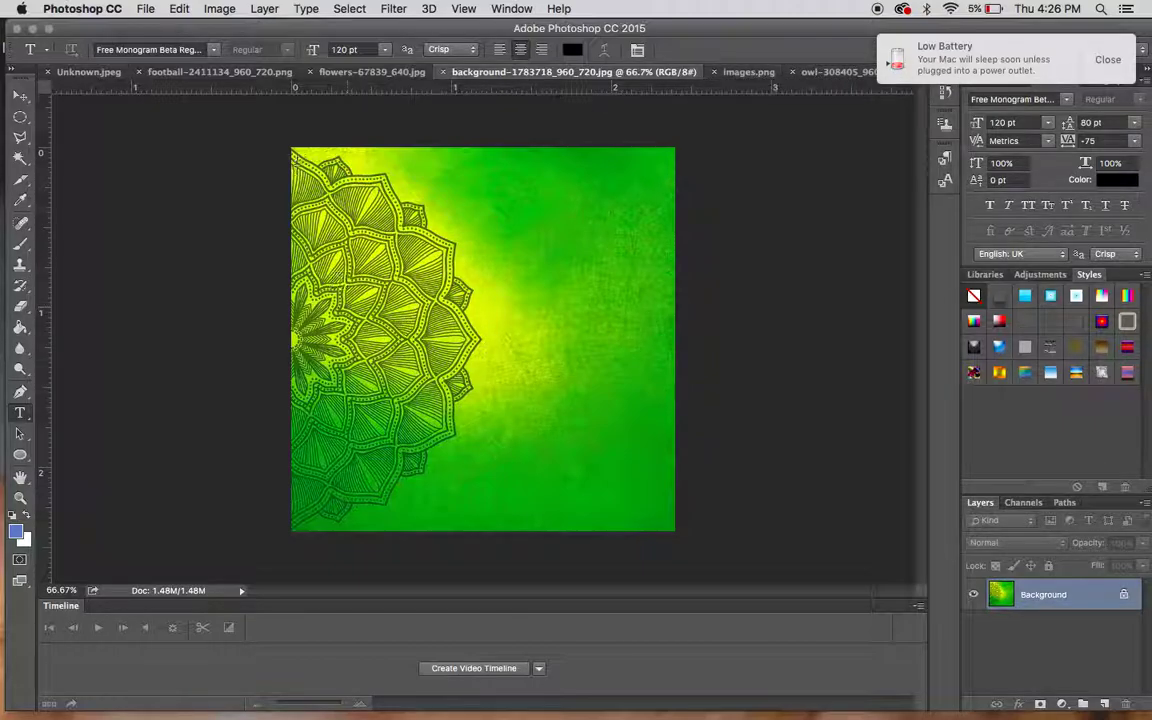
click(381, 76)
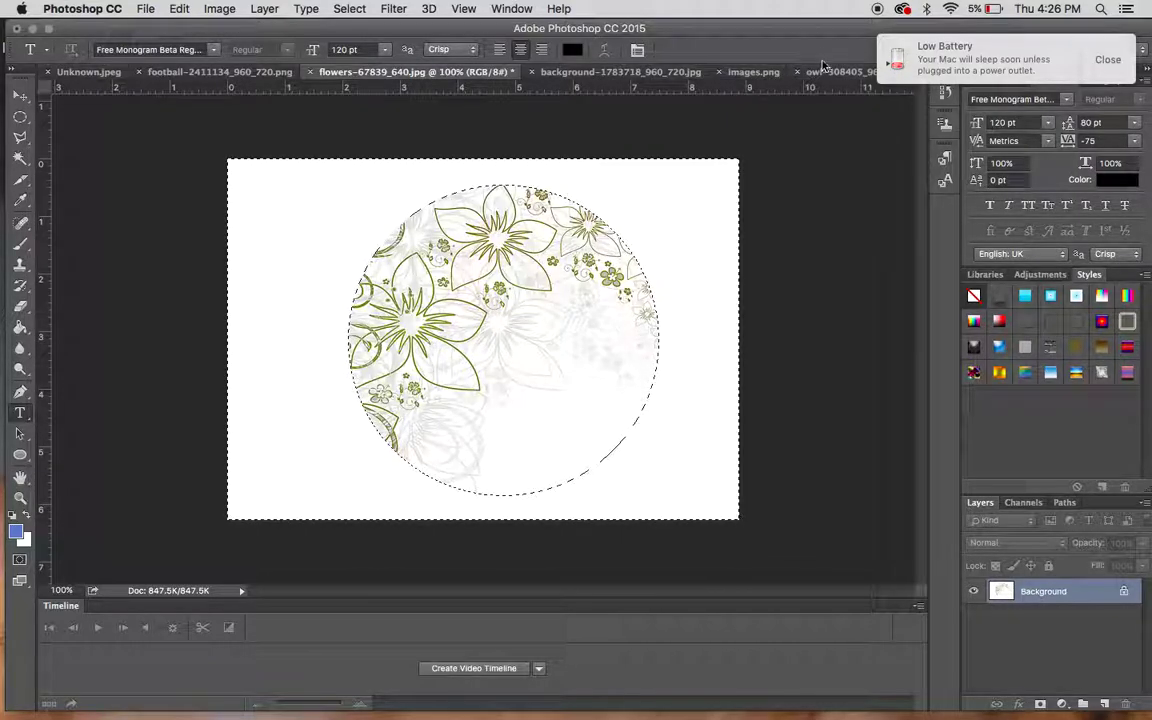
click(1107, 59)
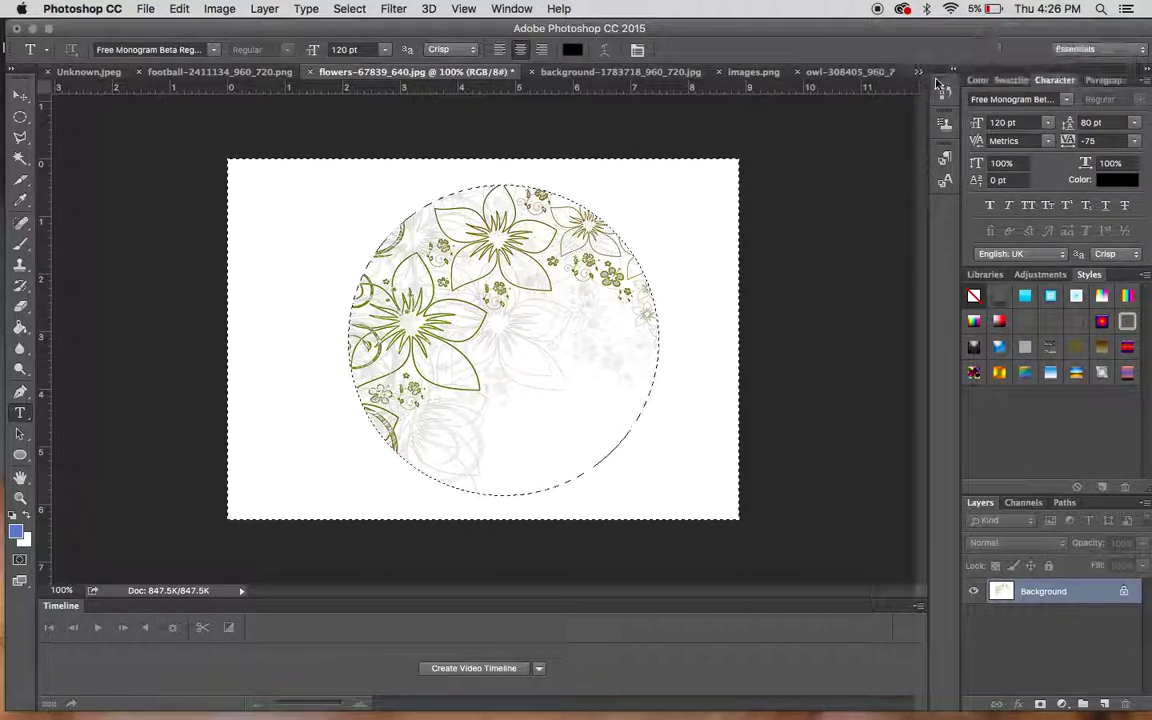
click(917, 74)
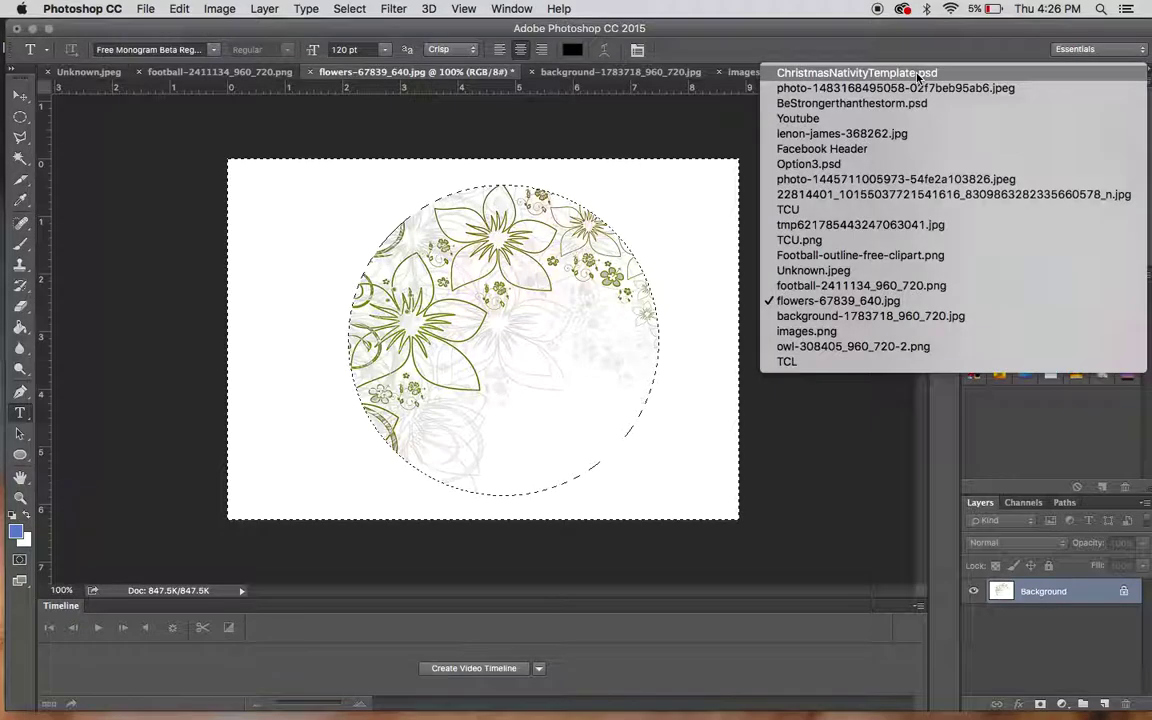
click(859, 362)
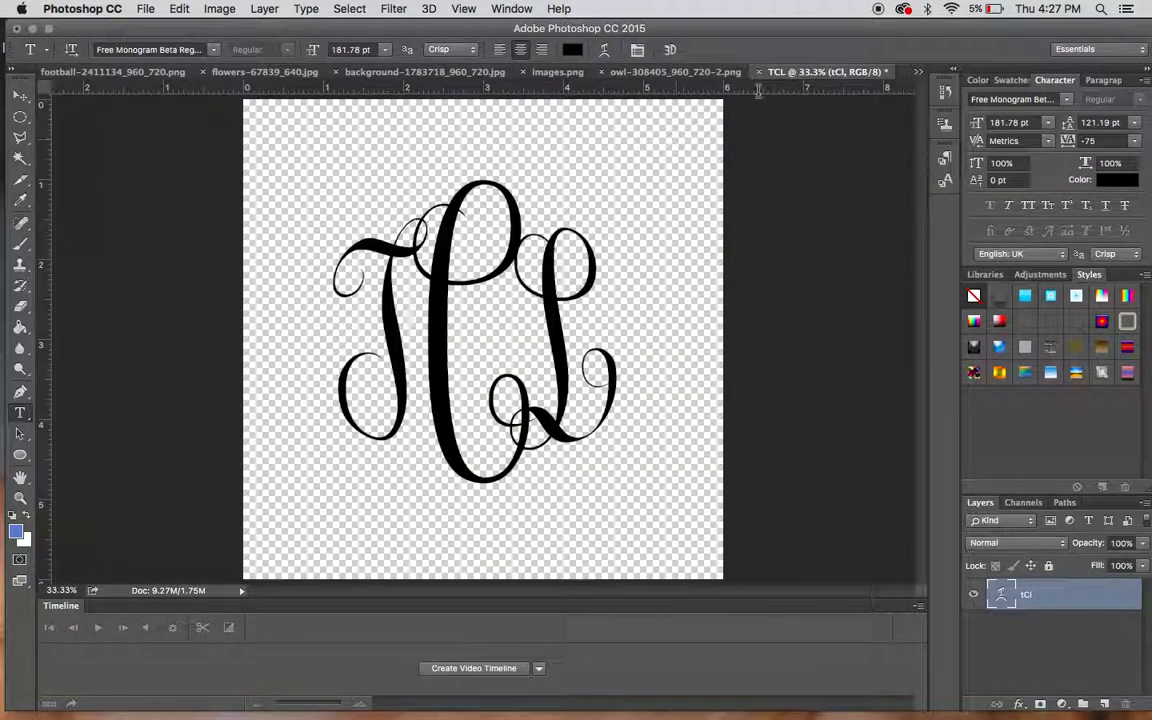
- Float the TCL document in its own window and copy its monogram layer into flowers-67839_640.jpg
drag(1149, 707, 737, 716)
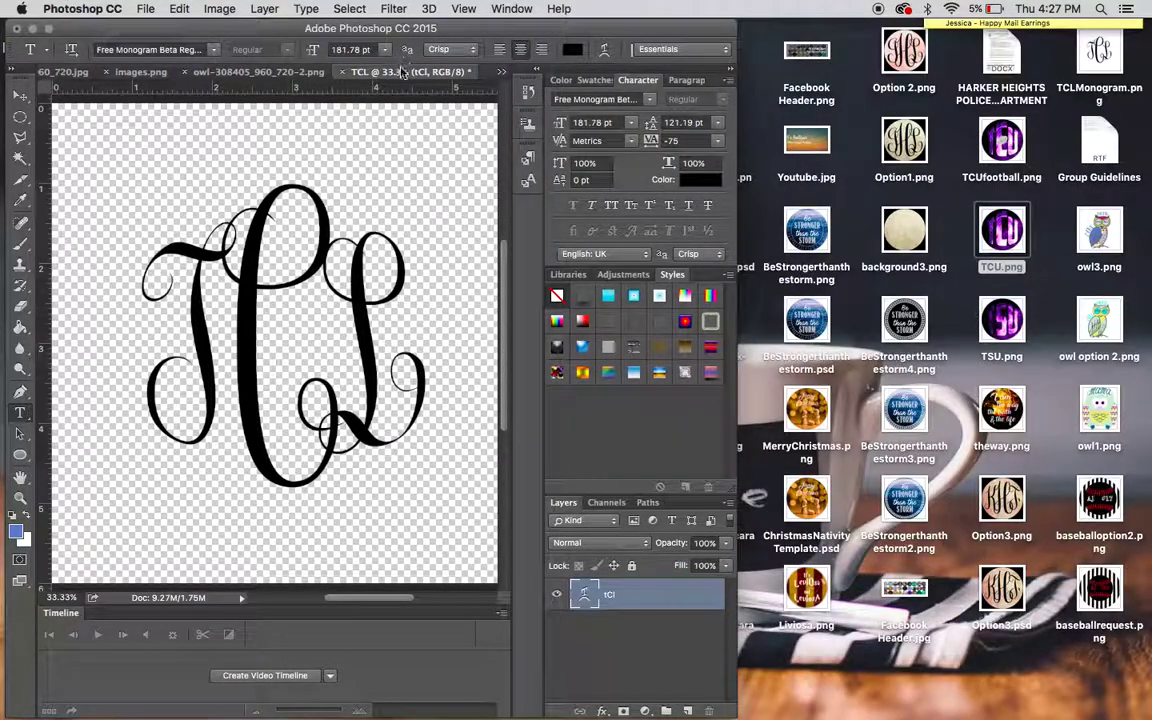
drag(398, 80, 770, 180)
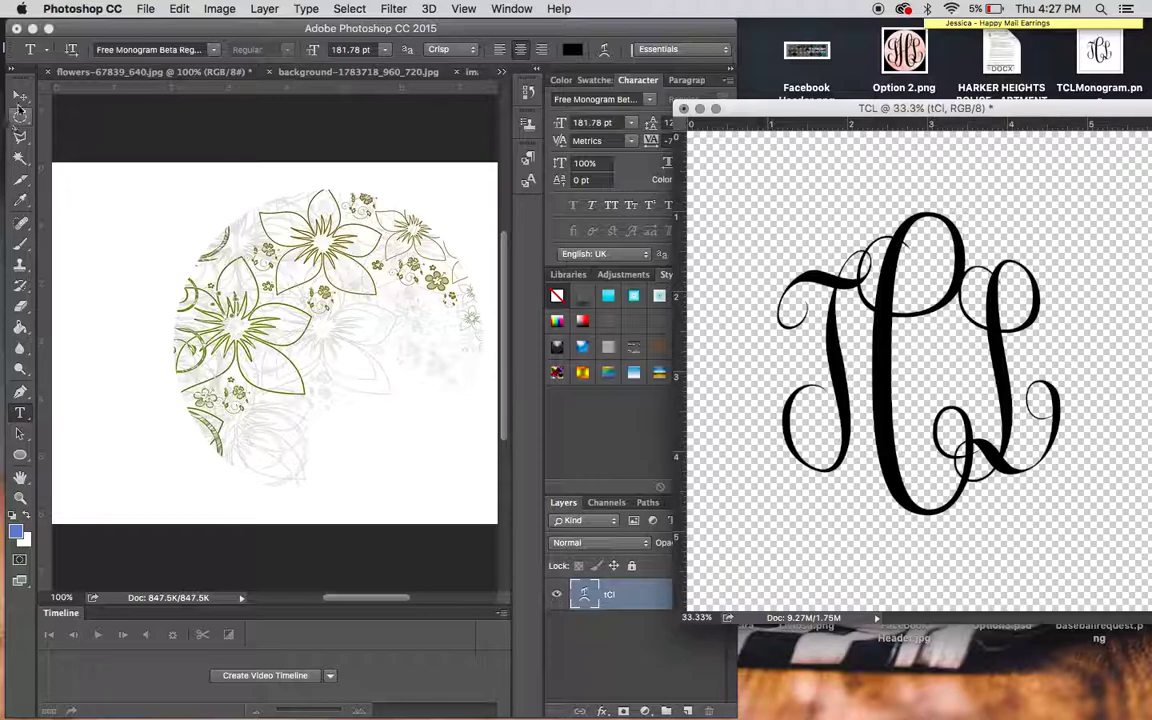
click(19, 97)
drag(873, 382, 303, 352)
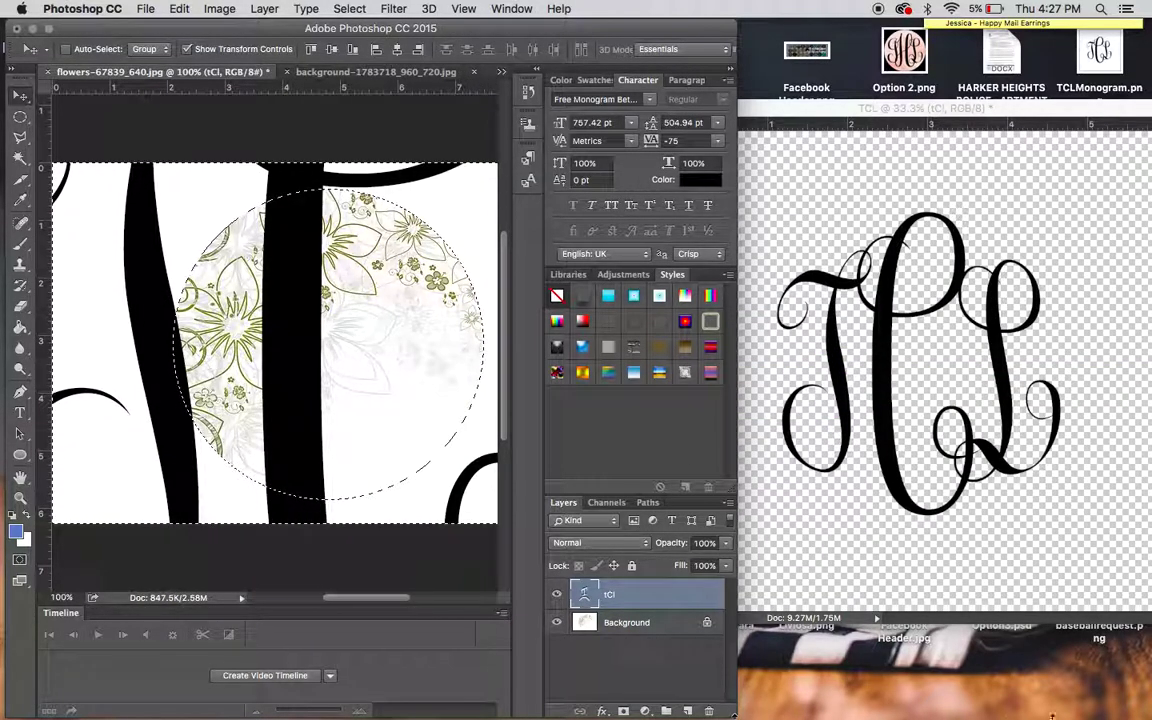
- Widen the application window, shift the oversized monogram down and to the left in the flowers image, and clear the selection
drag(1102, 716, 1022, 697)
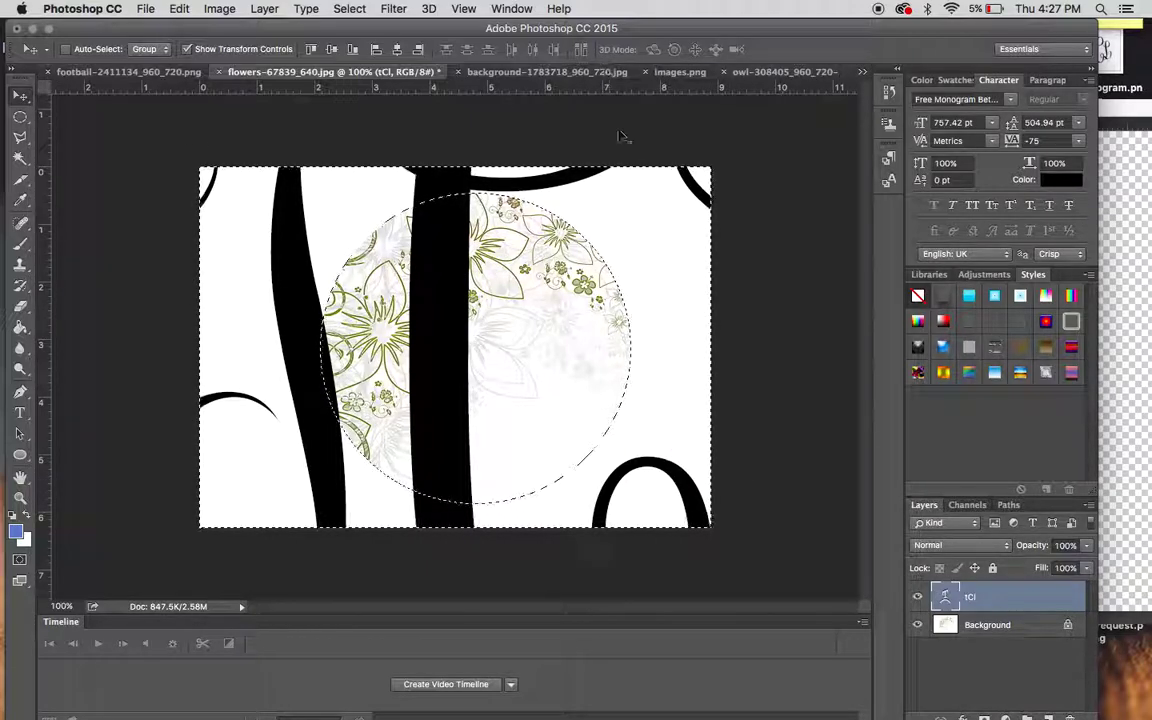
drag(595, 181, 340, 518)
click(349, 9)
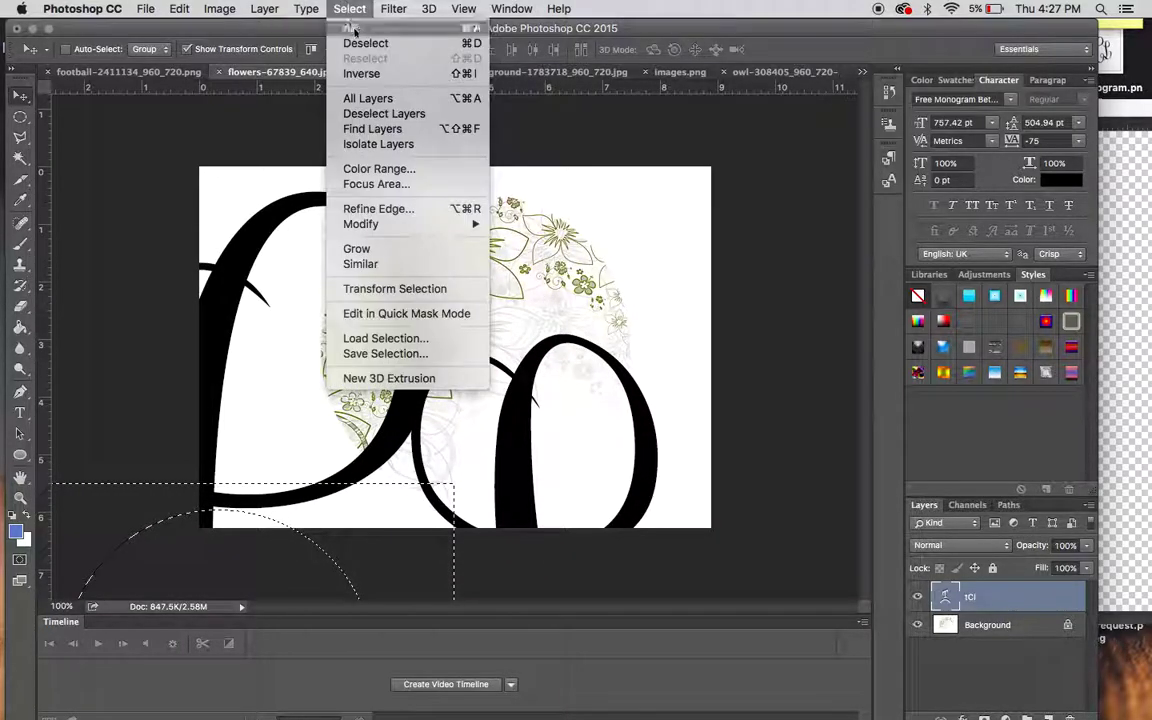
click(357, 42)
click(179, 9)
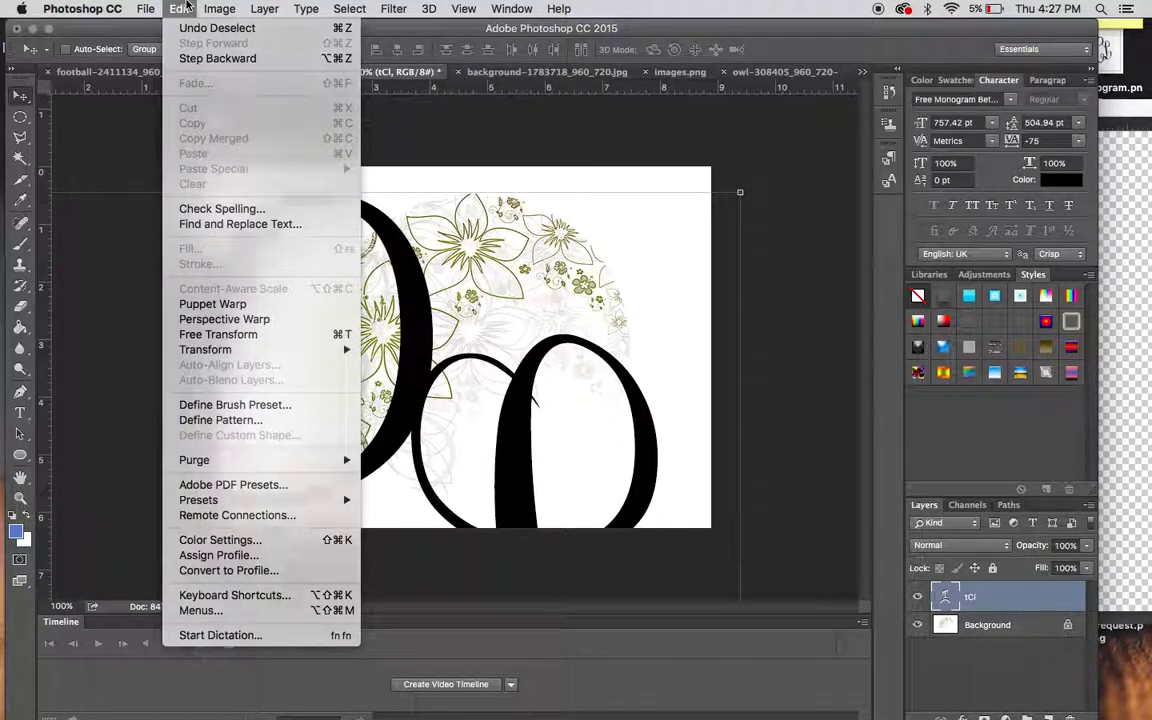
click(603, 180)
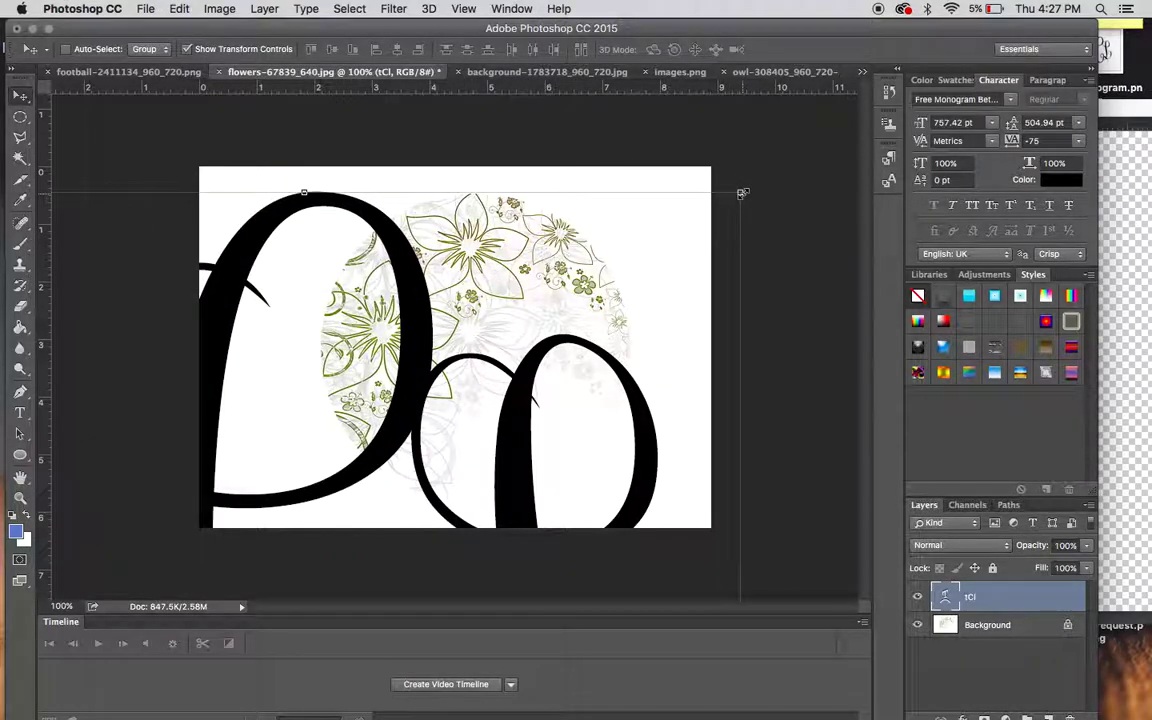
drag(741, 194, 484, 345)
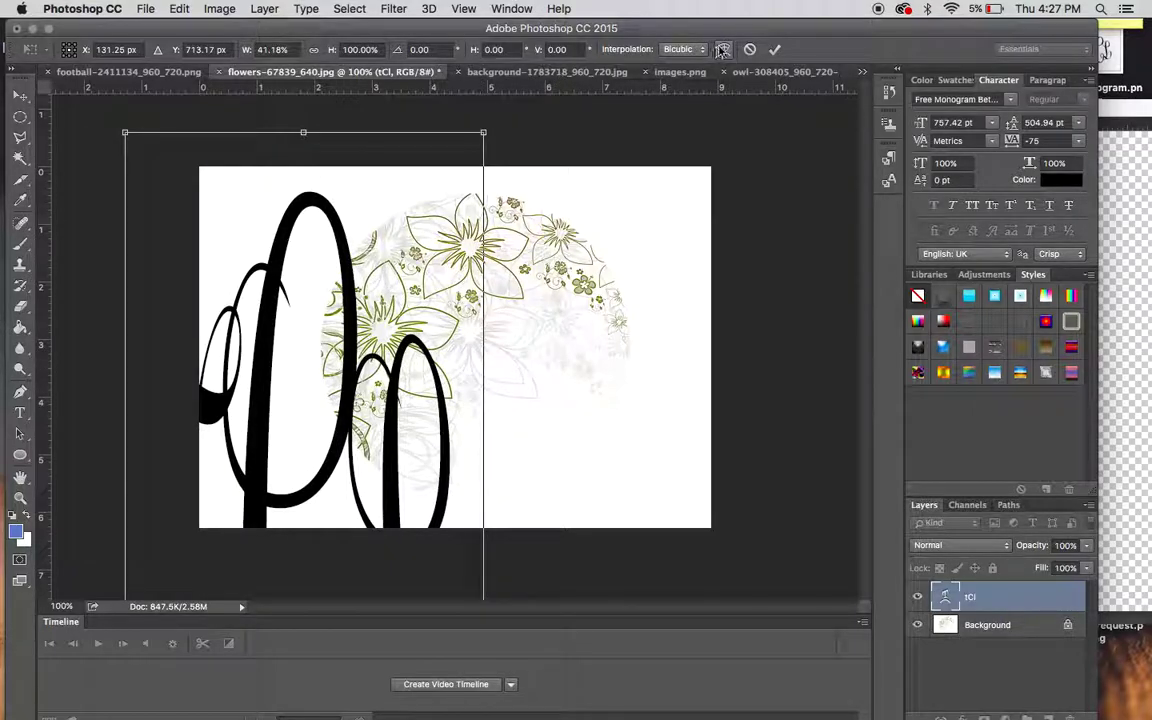
click(749, 50)
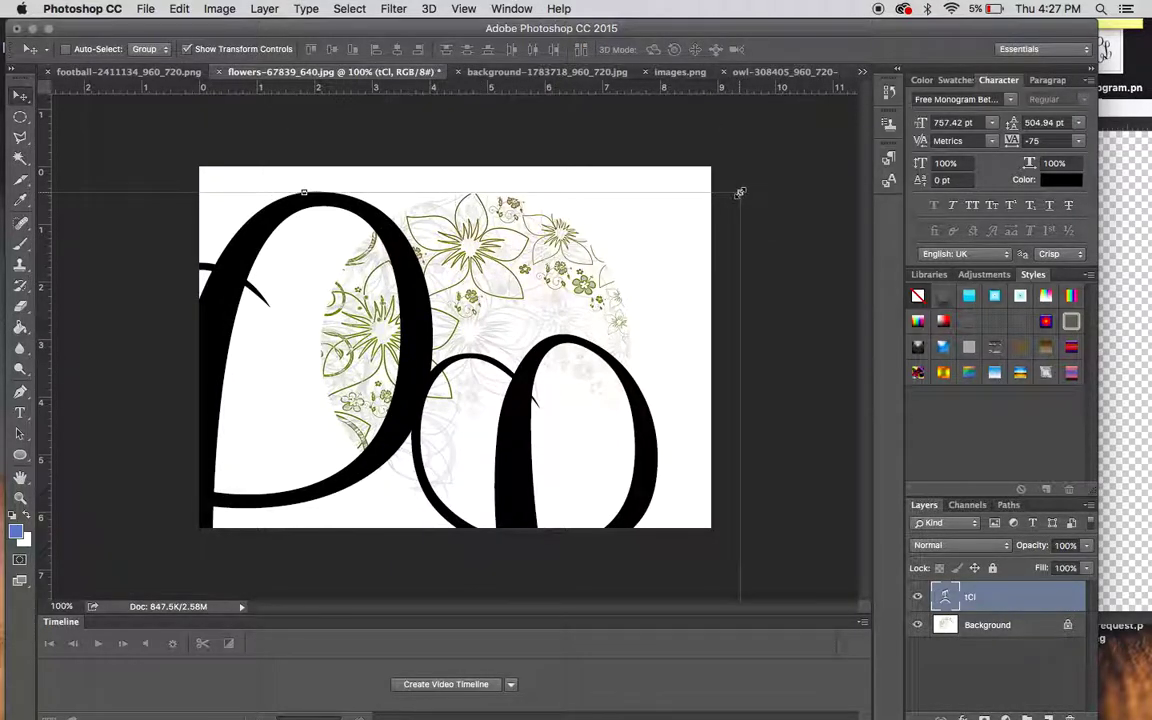
- Scale the monogram proportionally to about 22.56% and position it over the middle of the floral circle
drag(740, 192, 601, 444)
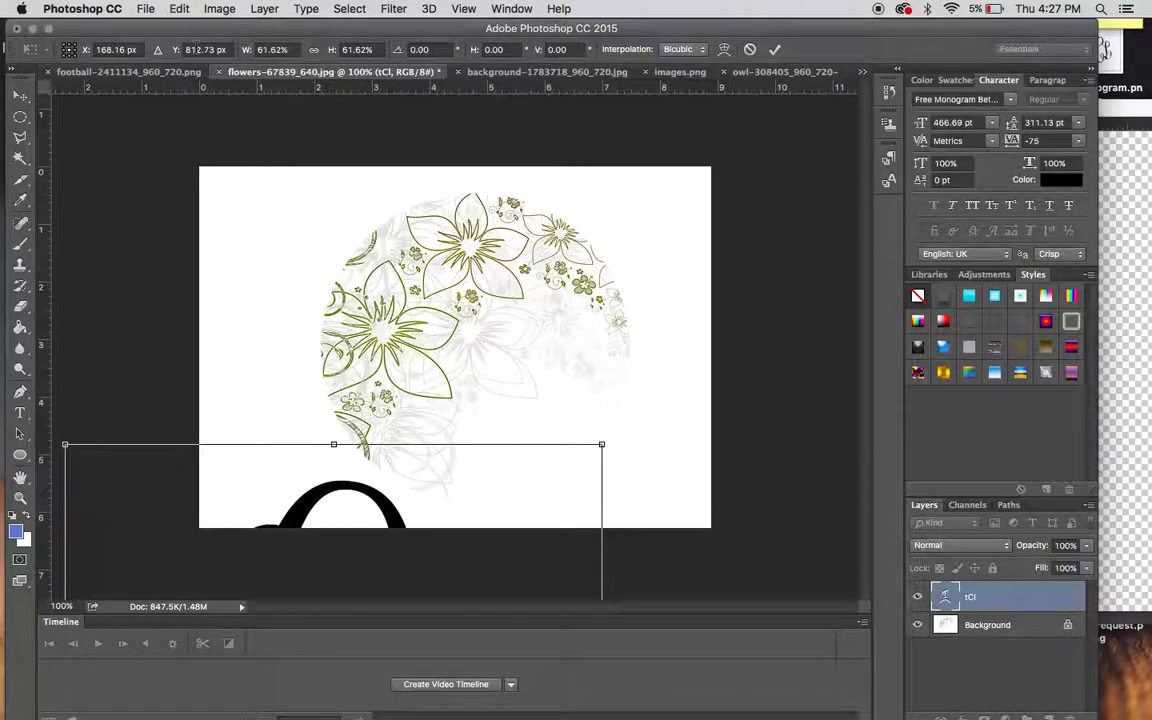
drag(390, 474, 555, 220)
drag(770, 187, 558, 372)
drag(496, 499, 568, 259)
drag(682, 167, 538, 366)
drag(483, 441, 551, 275)
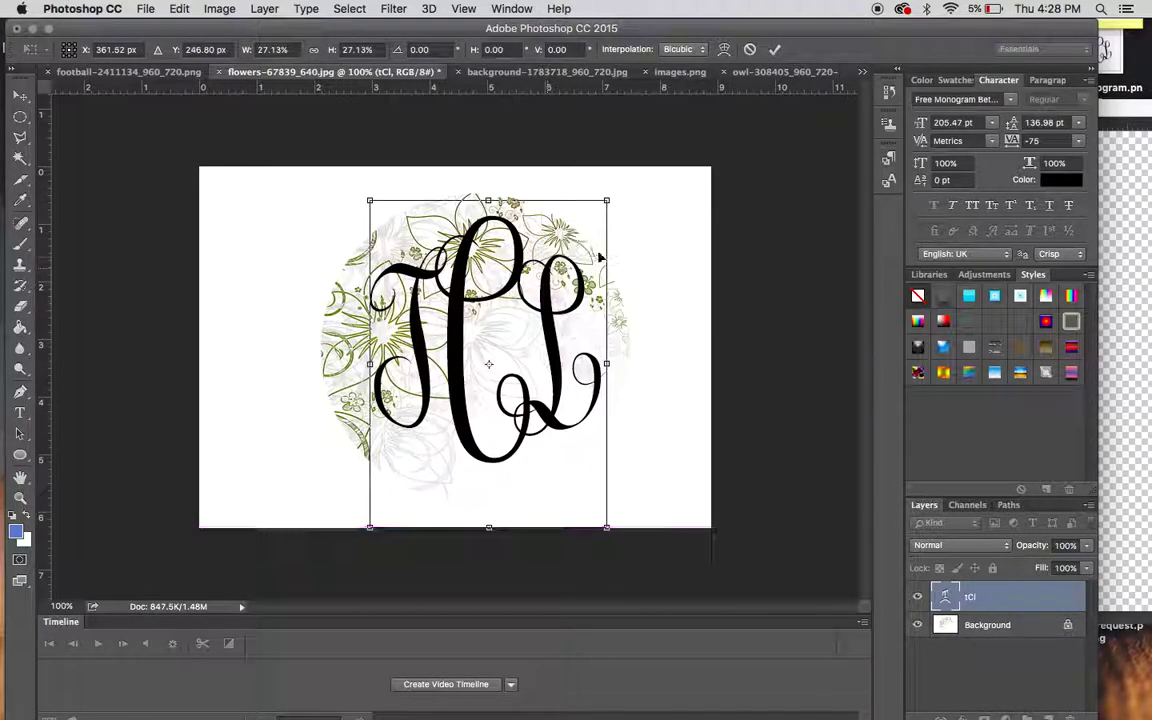
drag(607, 200, 567, 256)
drag(517, 345, 531, 298)
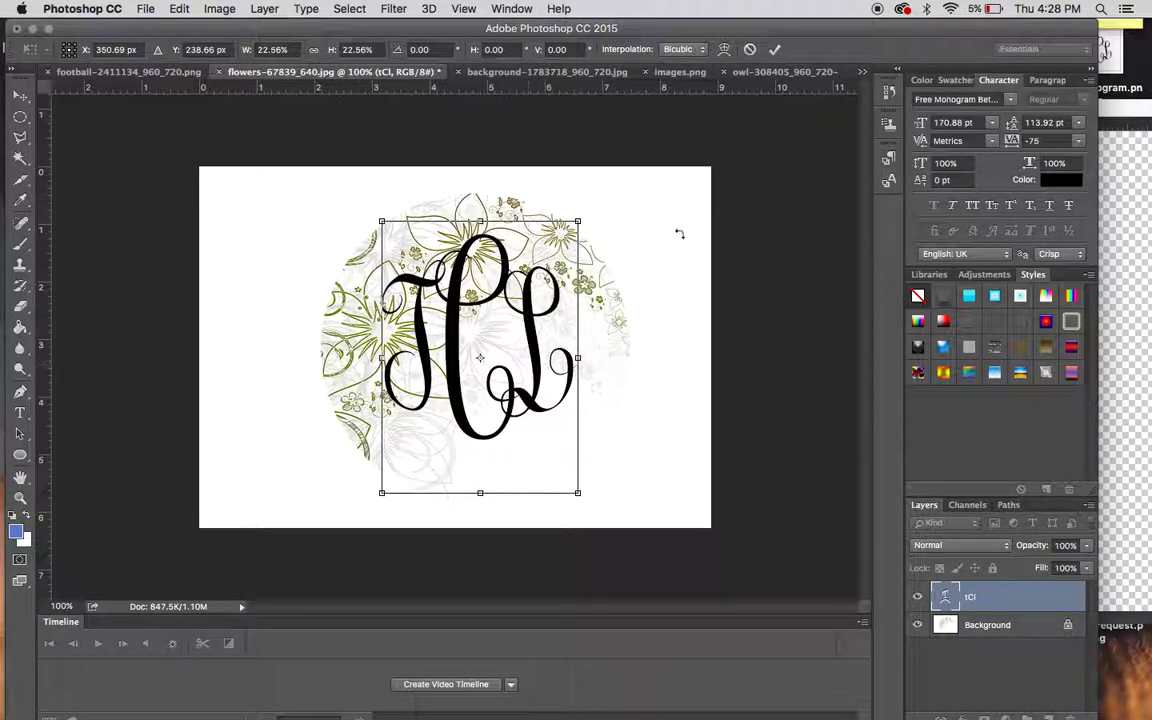
click(775, 49)
- Activate the Elliptical Marquee tool
key(m)
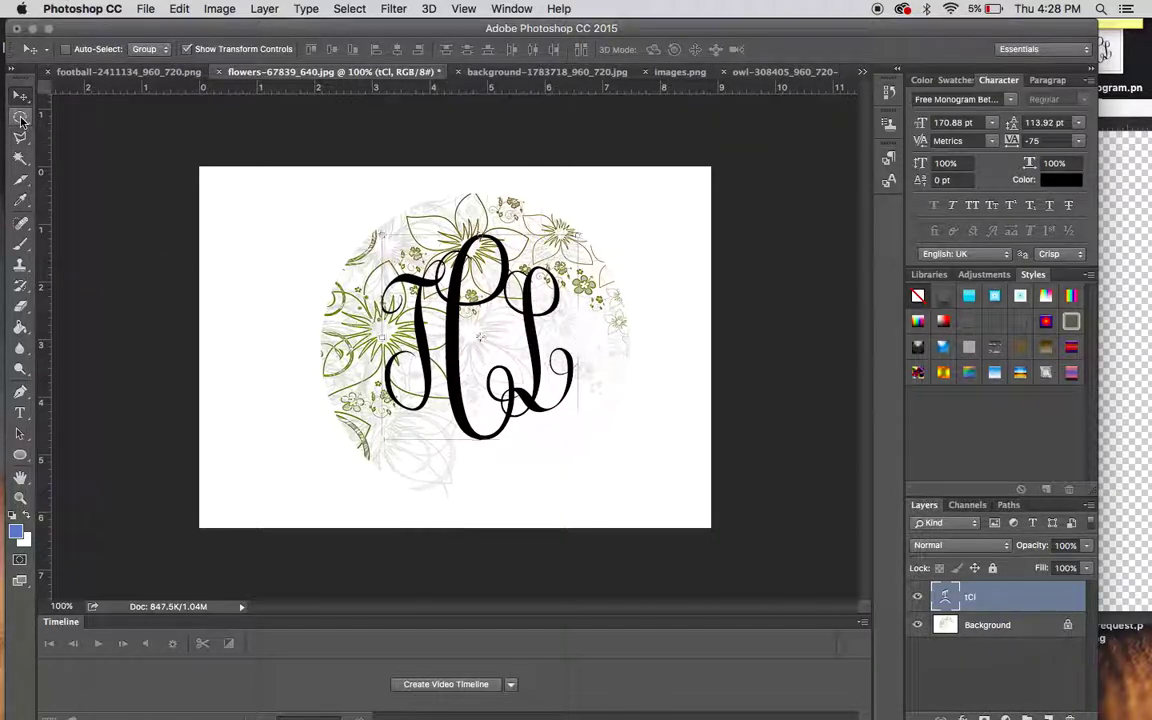